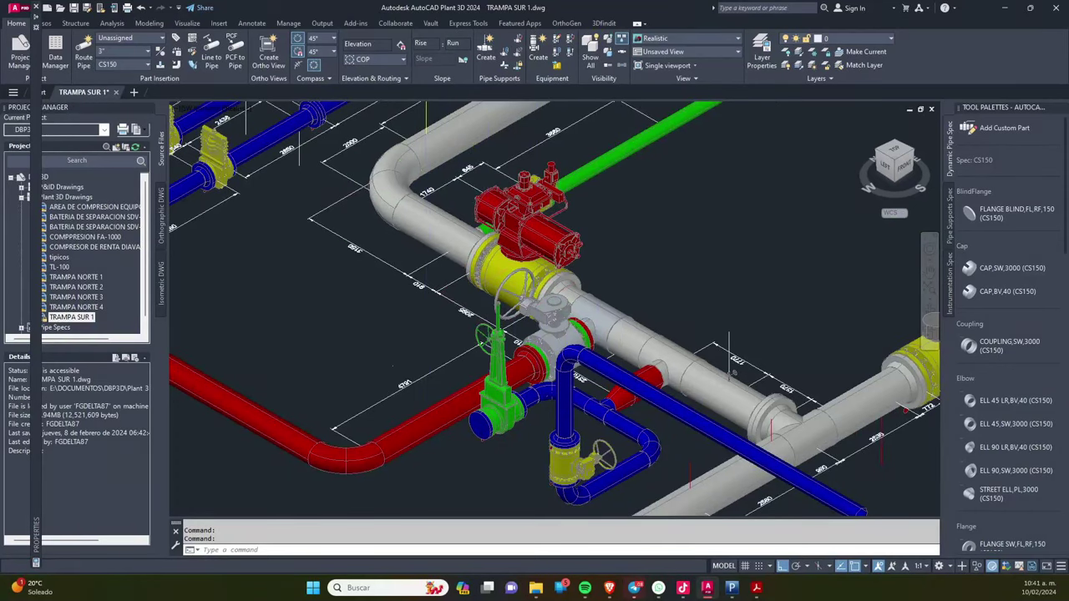
Step: Zoom out and pan so the full TRAMPA SUR layout sits centred, manifolds and green line included
{"action": "scroll", "coordinate": [425, 316], "scroll_direction": "down", "scroll_amount": 2}
{"action": "scroll", "coordinate": [408, 205], "scroll_direction": "down", "scroll_amount": 1}
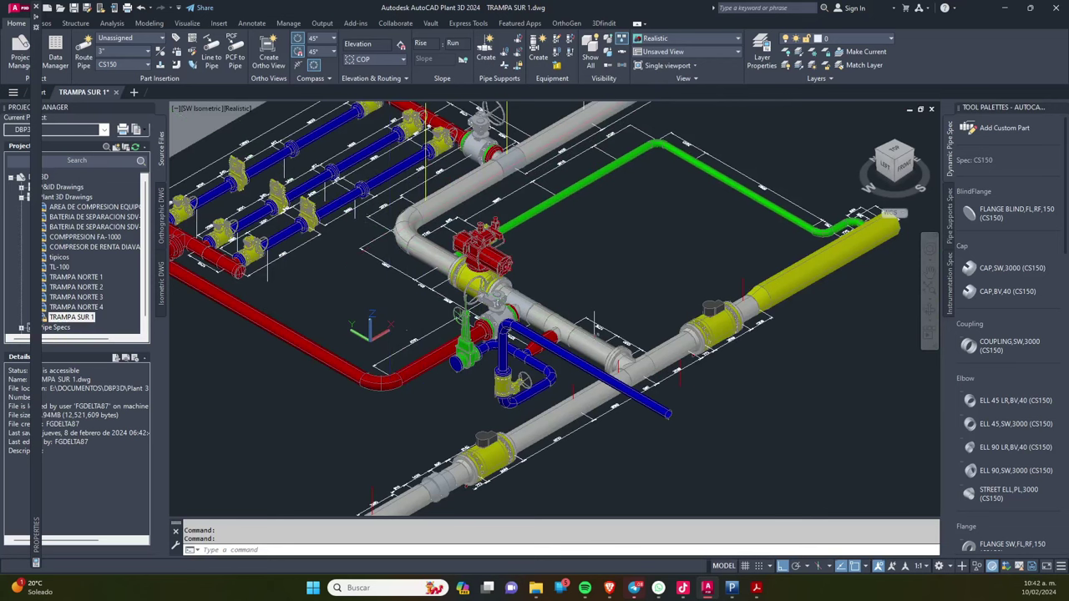
{"action": "middle_click_drag", "start_coordinate": [358, 194], "coordinate": [472, 291]}
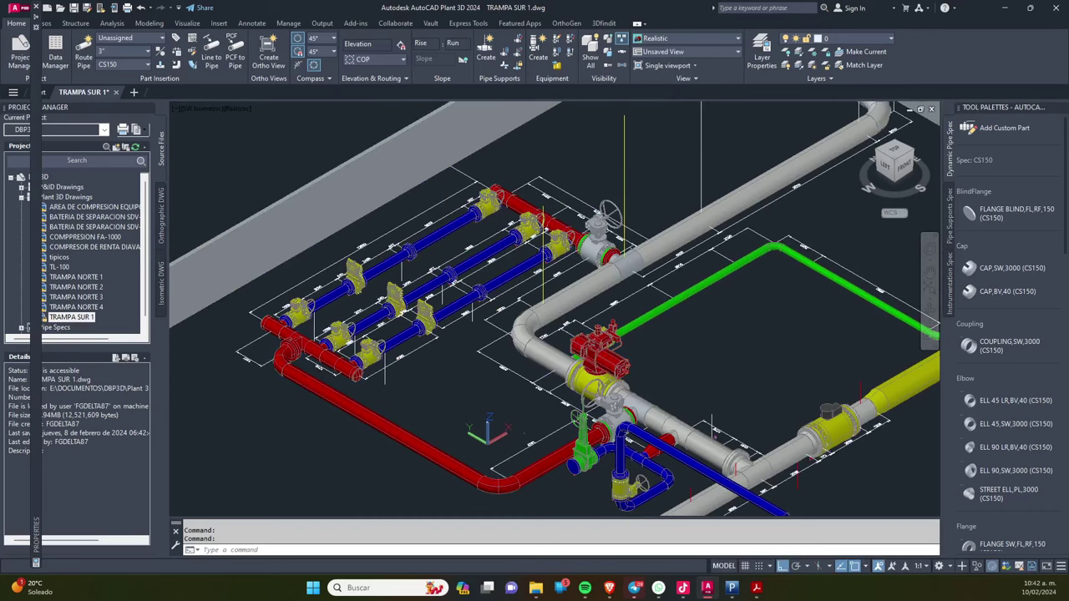
{"action": "scroll", "coordinate": [441, 273], "scroll_direction": "down", "scroll_amount": 1}
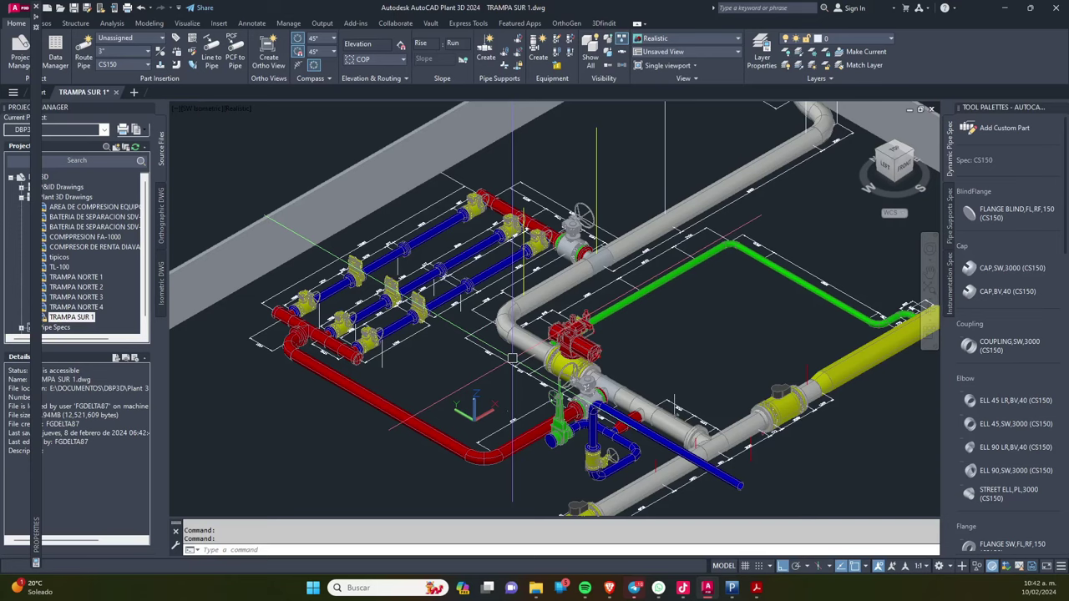
Step: Zoom in on the valve cluster beside the actuated valve and recentre on the blue branch pipe
{"action": "scroll", "coordinate": [512, 358], "scroll_direction": "up", "scroll_amount": 3}
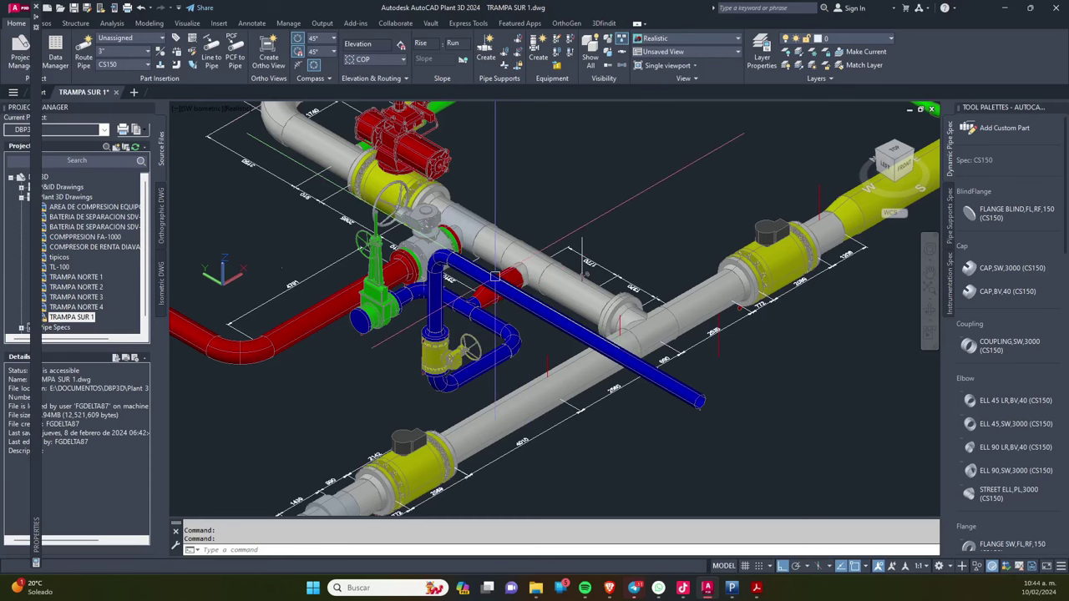
{"action": "scroll", "coordinate": [496, 275], "scroll_direction": "down", "scroll_amount": 1}
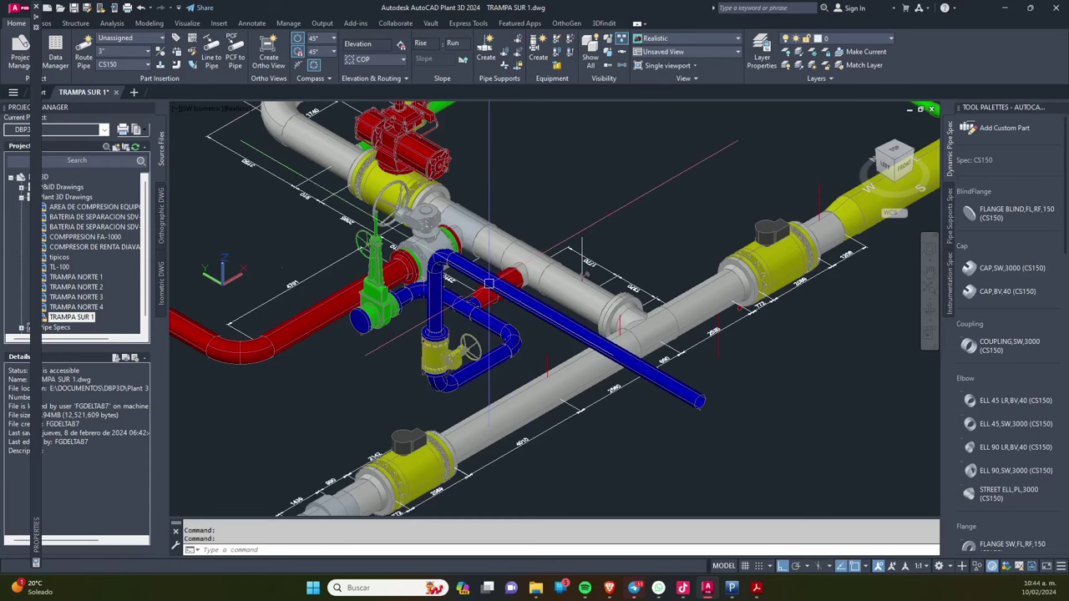
{"action": "scroll", "coordinate": [495, 275], "scroll_direction": "down", "scroll_amount": 5}
{"action": "middle_click_drag", "start_coordinate": [526, 275], "coordinate": [572, 275]}
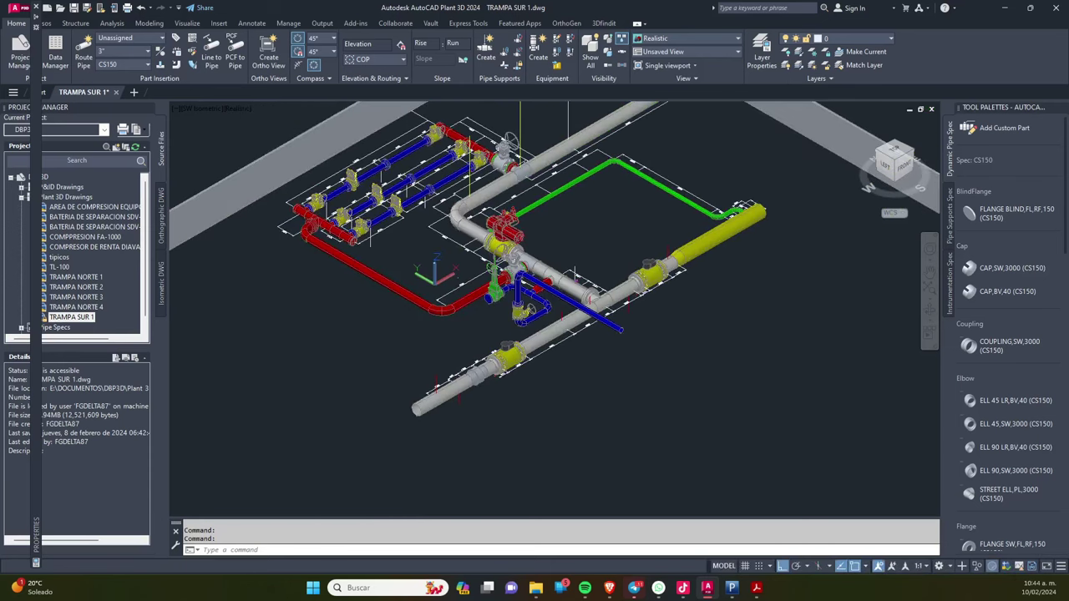
{"action": "scroll", "coordinate": [485, 276], "scroll_direction": "up", "scroll_amount": 2}
{"action": "scroll", "coordinate": [480, 263], "scroll_direction": "down", "scroll_amount": 2}
{"action": "scroll", "coordinate": [471, 248], "scroll_direction": "up", "scroll_amount": 4}
{"action": "scroll", "coordinate": [472, 249], "scroll_direction": "up", "scroll_amount": 2}
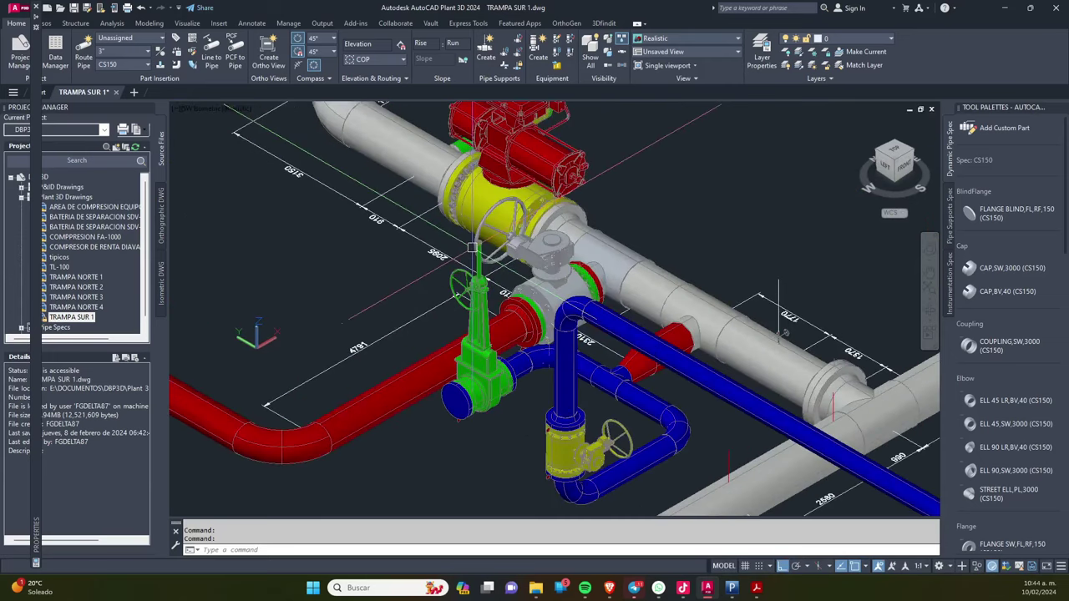
{"action": "mouse_move", "coordinate": [473, 248]}
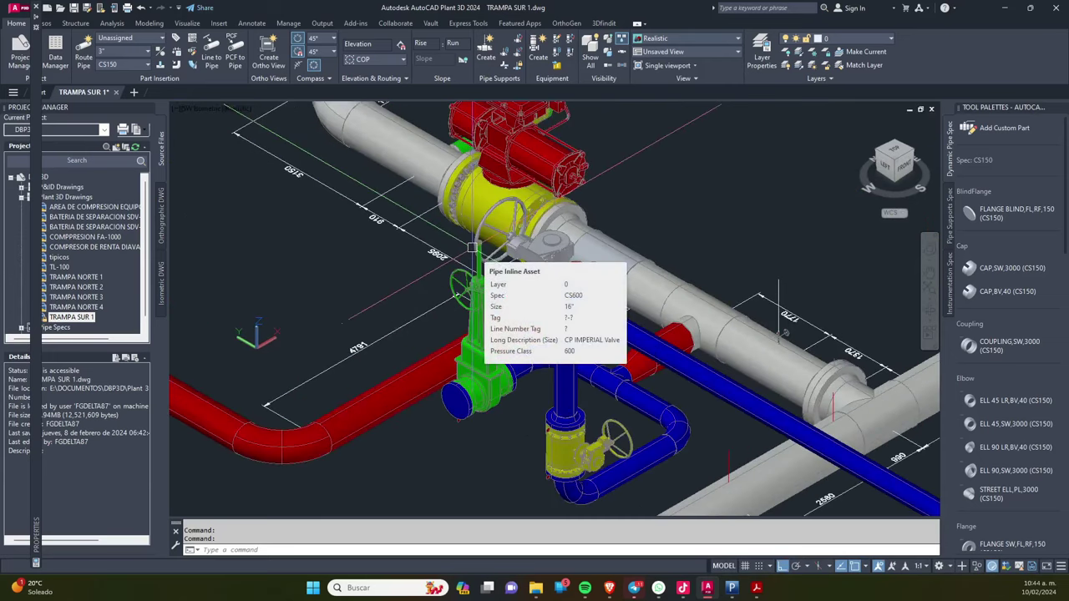
{"action": "scroll", "coordinate": [472, 248], "scroll_direction": "down", "scroll_amount": 2}
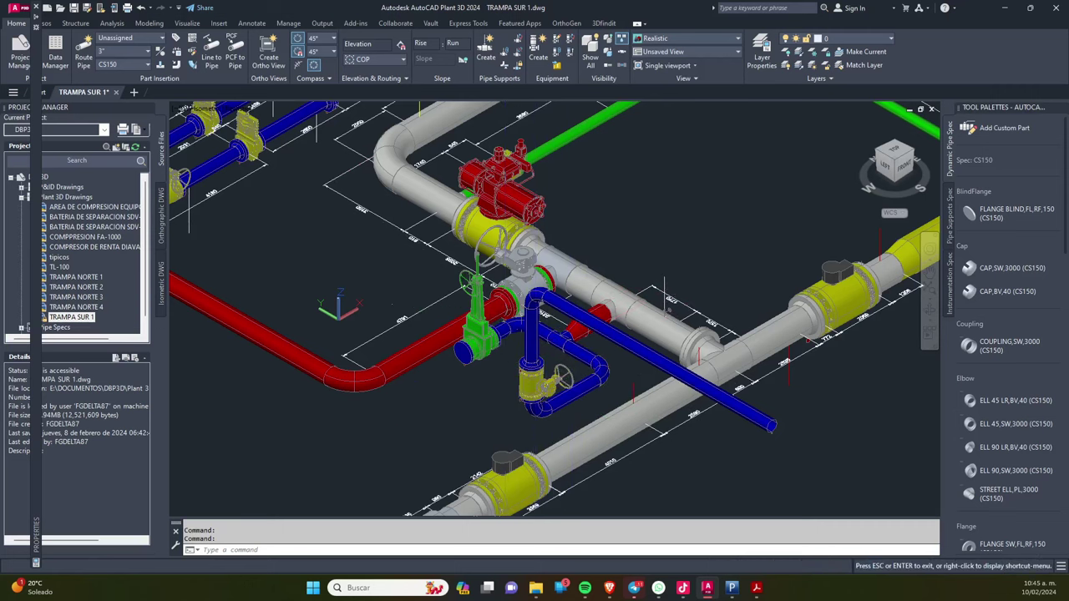
{"action": "middle_click_drag", "start_coordinate": [566, 376], "coordinate": [482, 351]}
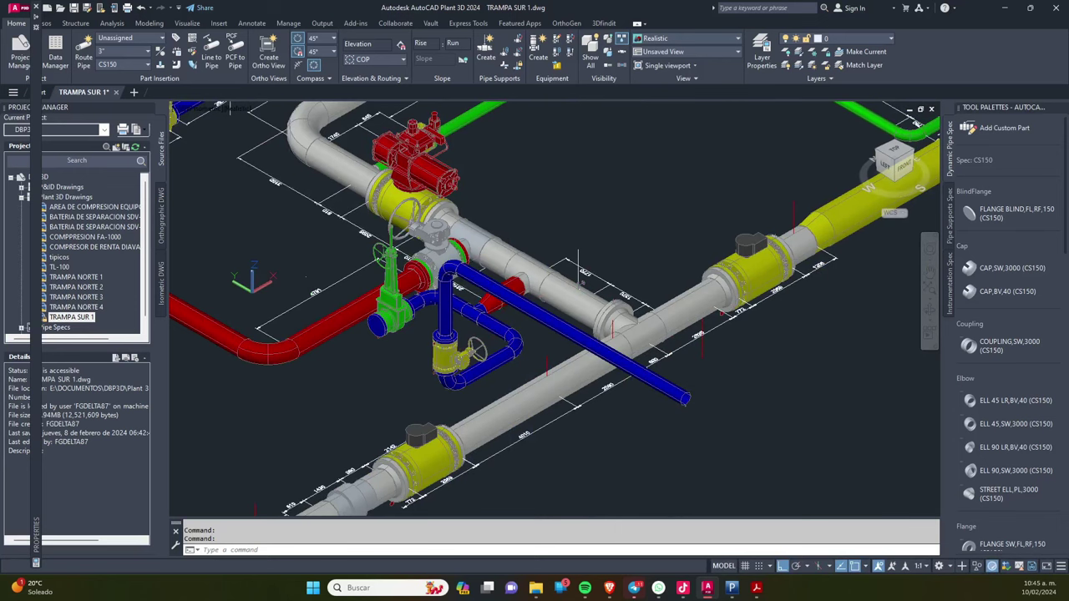
Step: Bring up the field sketch photos folder in File Explorer, then minimise it back to the model
{"action": "left_click", "coordinate": [535, 588]}
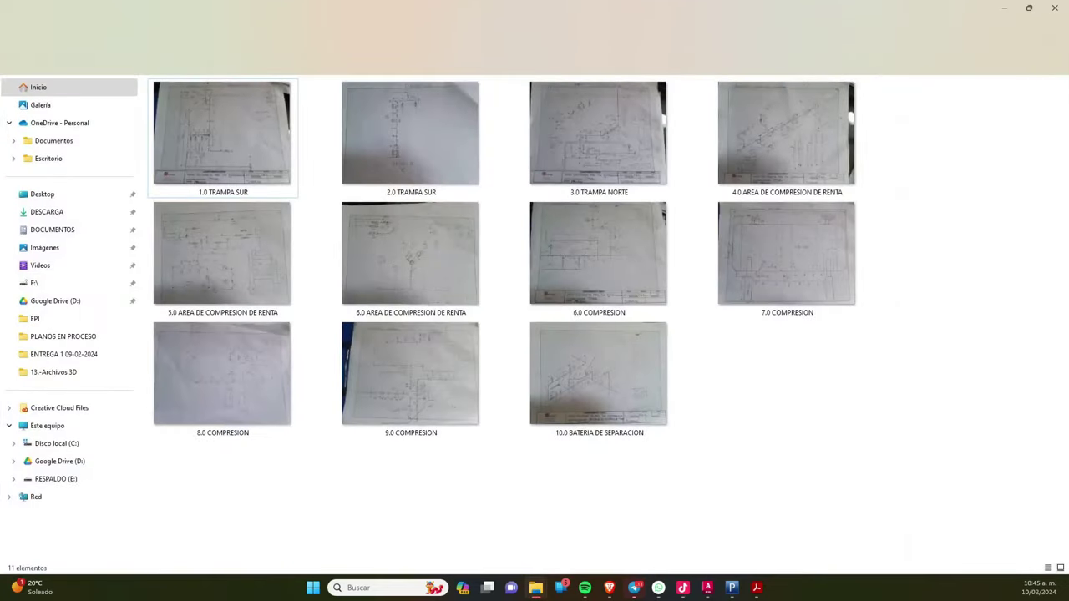
{"action": "left_click", "coordinate": [536, 587]}
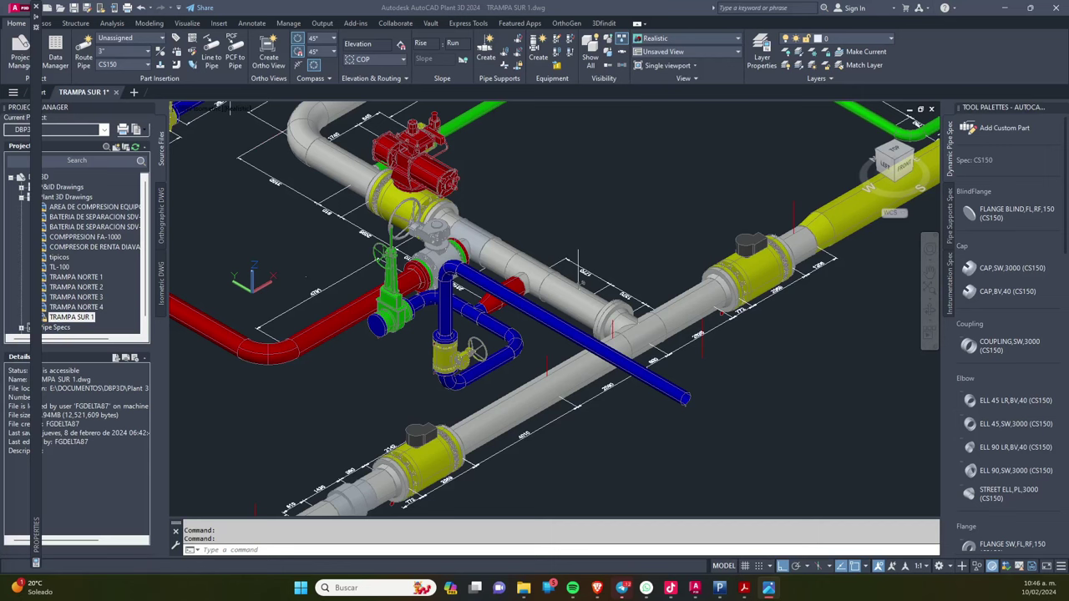
Step: Switch to the Photos window showing the 01_TRAMPA SUR.JPG field sketch
{"action": "key", "text": "alt+Tab"}
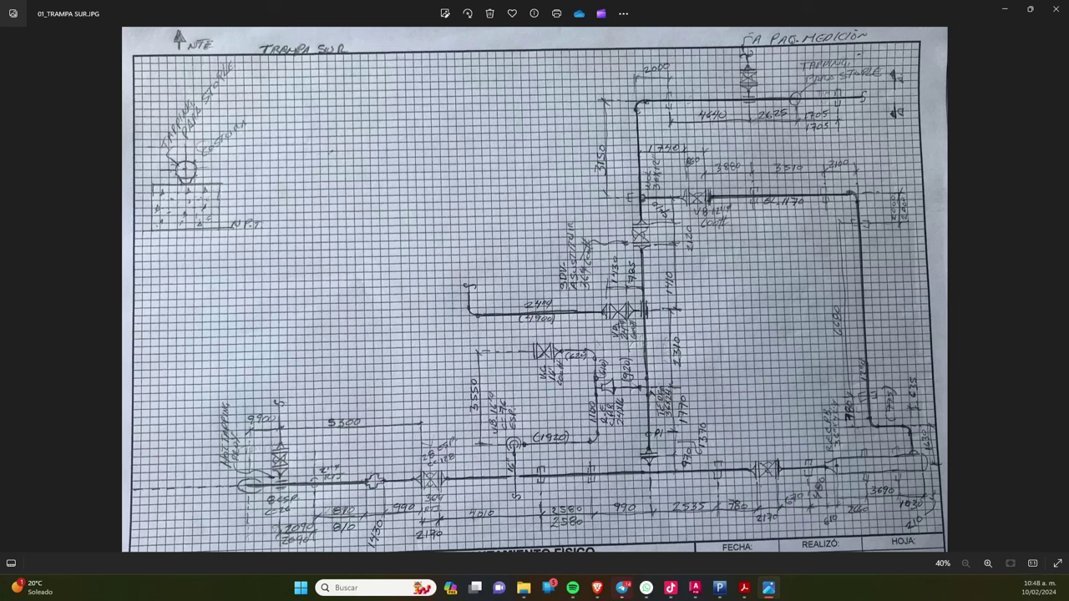
Step: Zoom around the 01_TRAMPA SUR.JPG sketch to study it, then start docking the Photos window
{"action": "scroll", "coordinate": [527, 493], "scroll_direction": "up", "scroll_amount": 1}
{"action": "scroll", "coordinate": [535, 334], "scroll_direction": "up", "scroll_amount": 2}
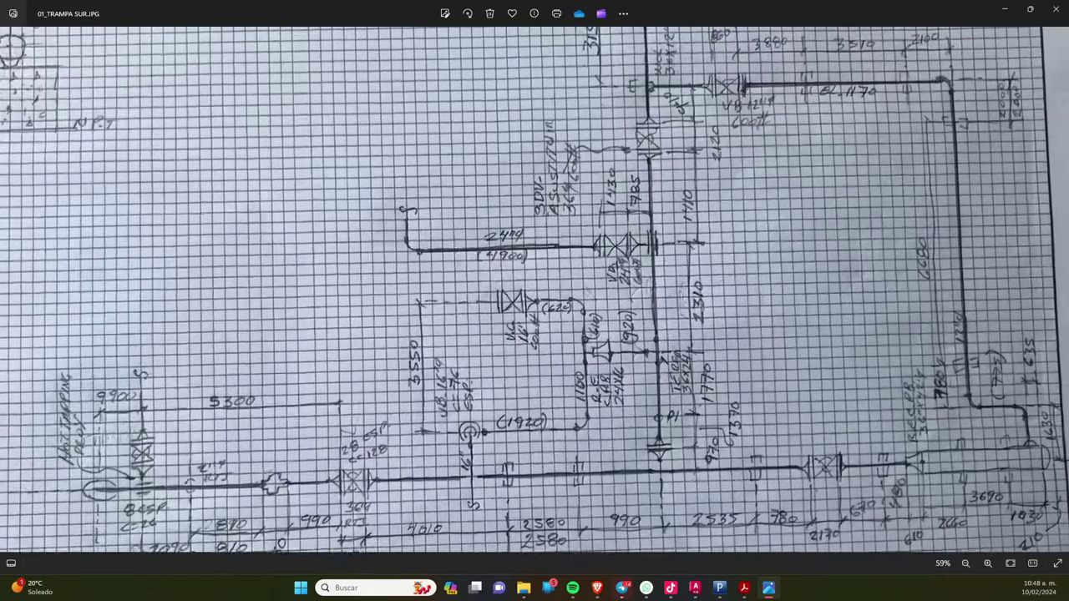
{"action": "scroll", "coordinate": [534, 334], "scroll_direction": "down", "scroll_amount": 1}
{"action": "scroll", "coordinate": [534, 334], "scroll_direction": "down", "scroll_amount": 1}
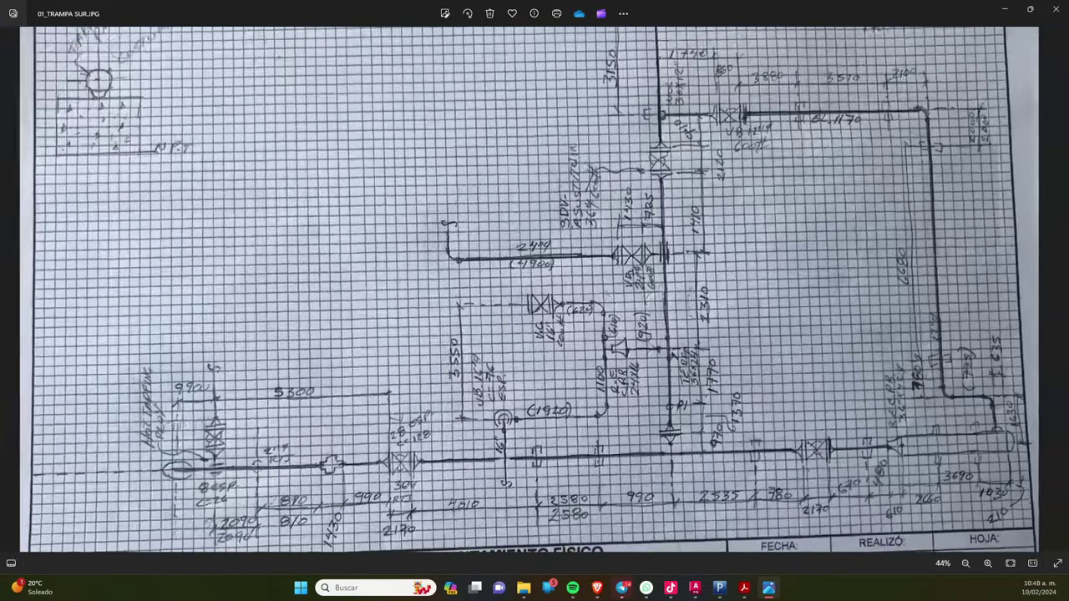
{"action": "scroll", "coordinate": [534, 334], "scroll_direction": "down", "scroll_amount": 1}
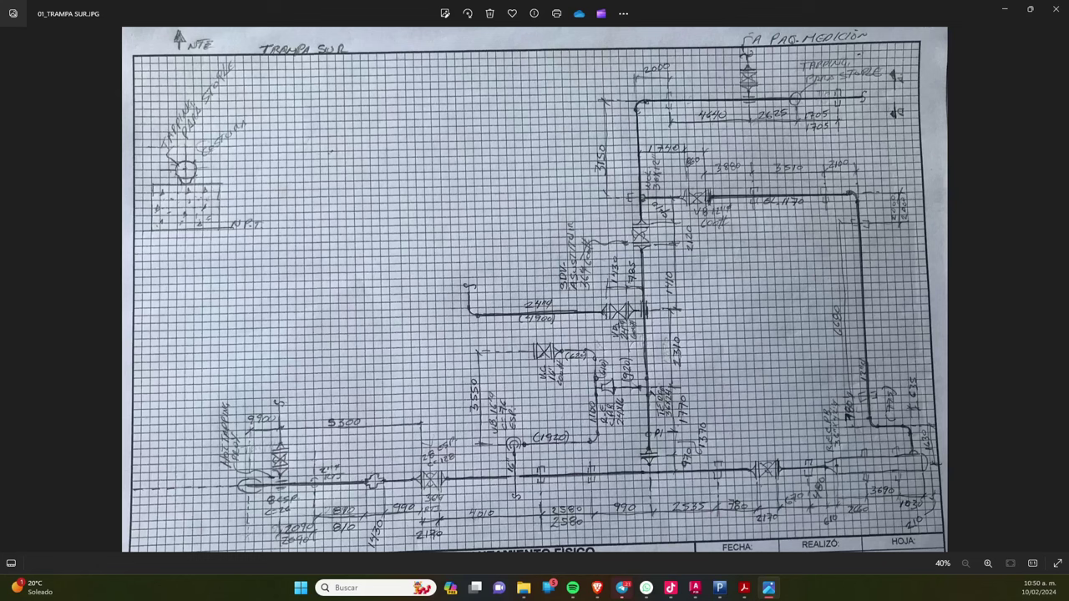
{"action": "left_click_drag", "start_coordinate": [250, 12], "coordinate": [394, 5]}
Step: Dock the sketch viewer on the left and stretch the Plant 3D window across the remaining screen
{"action": "left_click_drag", "start_coordinate": [491, 14], "coordinate": [260, 16]}
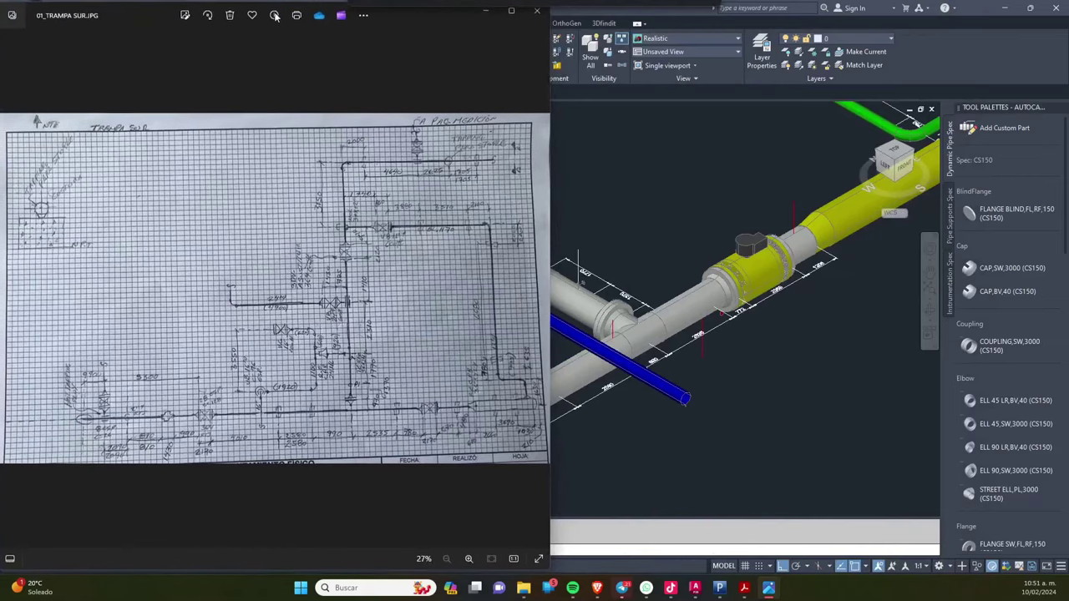
{"action": "left_click_drag", "start_coordinate": [550, 90], "coordinate": [271, 100]}
{"action": "left_click", "coordinate": [578, 266]}
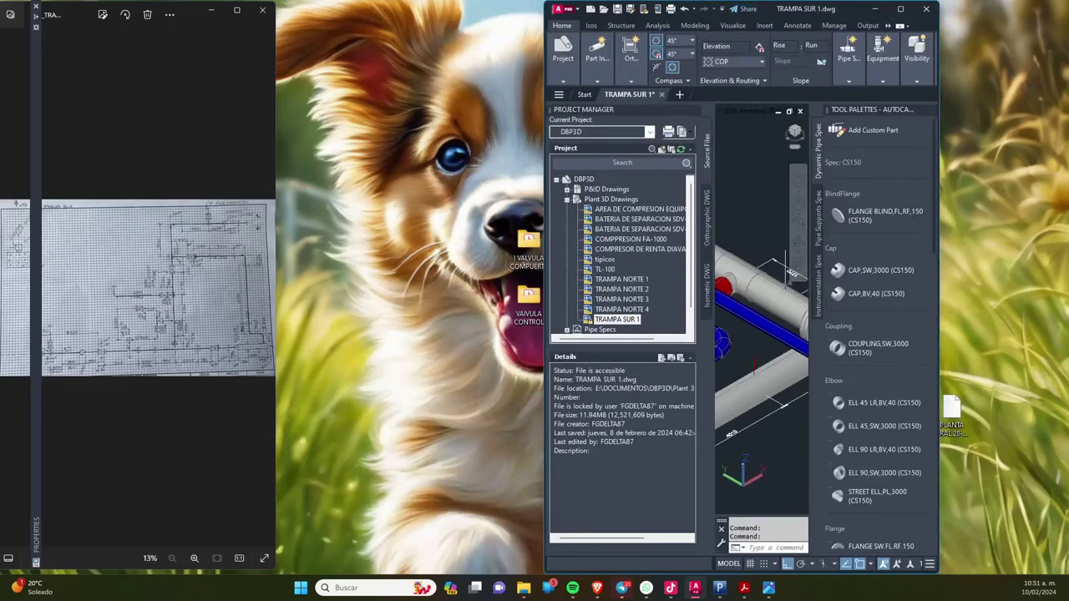
{"action": "left_click_drag", "start_coordinate": [545, 334], "coordinate": [279, 334]}
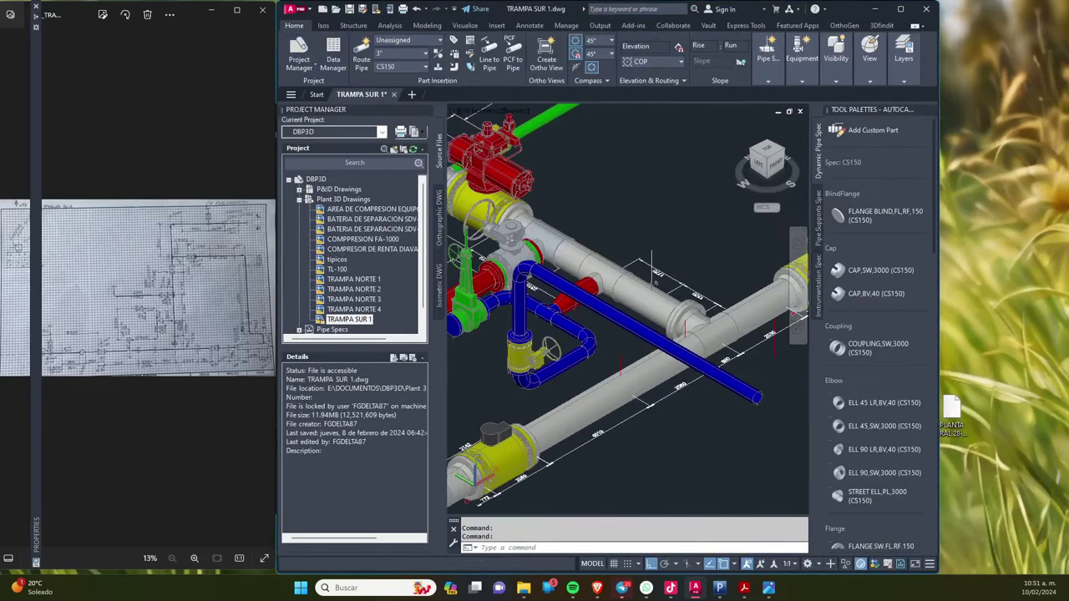
{"action": "left_click_drag", "start_coordinate": [939, 334], "coordinate": [1068, 334]}
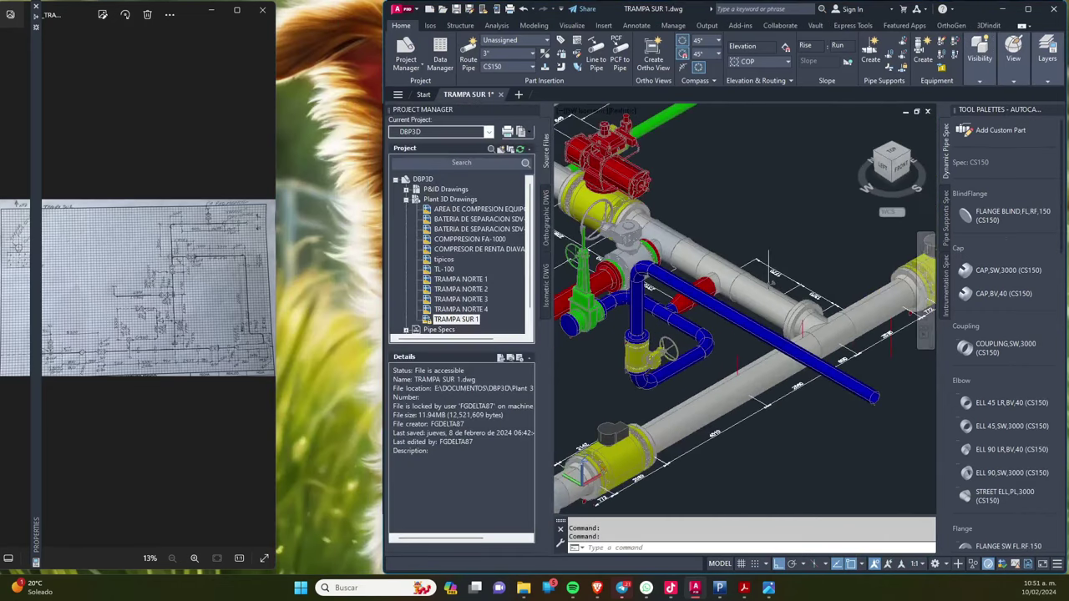
Step: Widen the sketch viewer and zoom the sketch photo to 25%
{"action": "left_click_drag", "start_coordinate": [275, 293], "coordinate": [386, 292]}
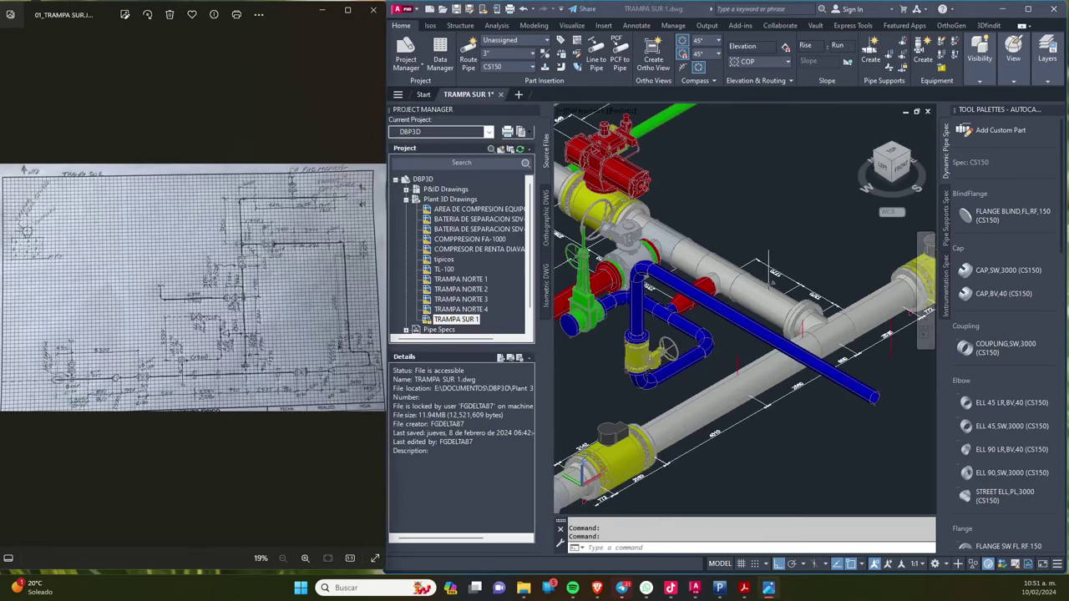
{"action": "scroll", "coordinate": [318, 296], "scroll_direction": "up", "scroll_amount": 2}
{"action": "scroll", "coordinate": [318, 297], "scroll_direction": "up", "scroll_amount": 1}
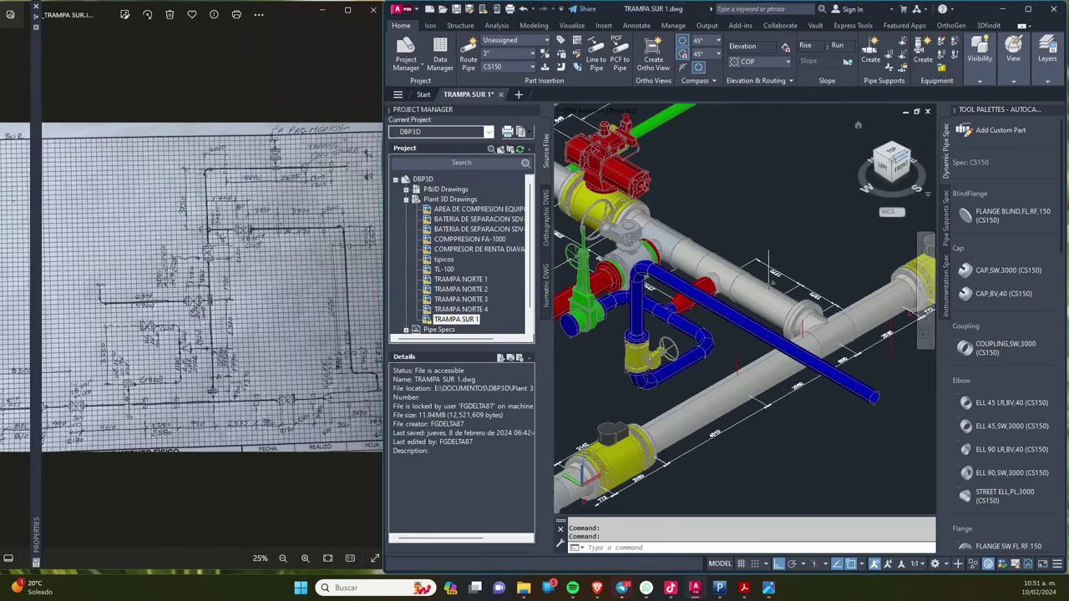
Step: Show the model in a north-up TOP plan view and flip to the other sketch photo
{"action": "left_click", "coordinate": [896, 152]}
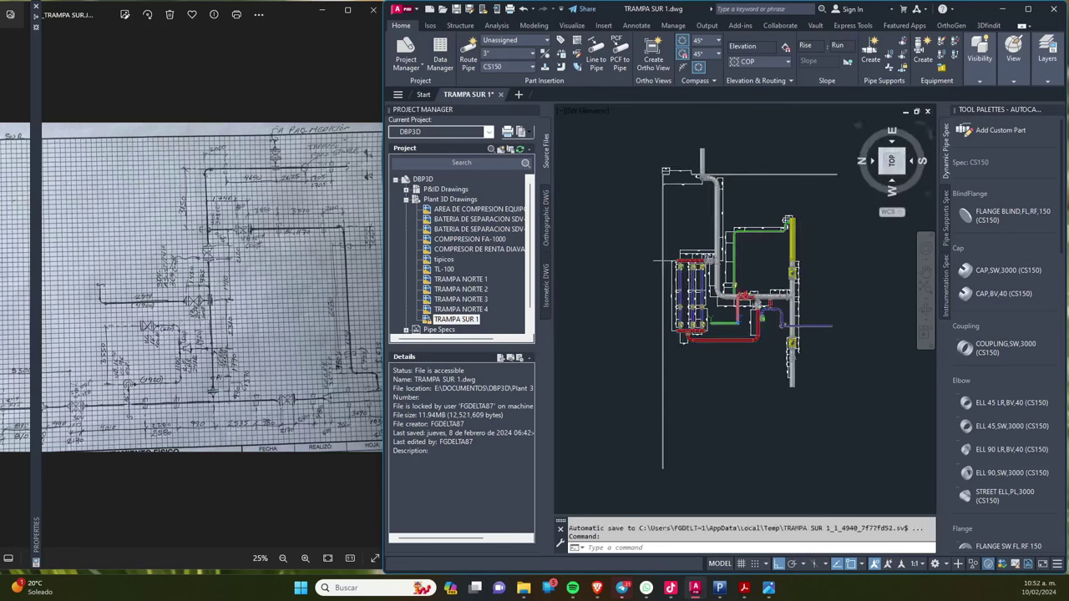
{"action": "left_click", "coordinate": [892, 161]}
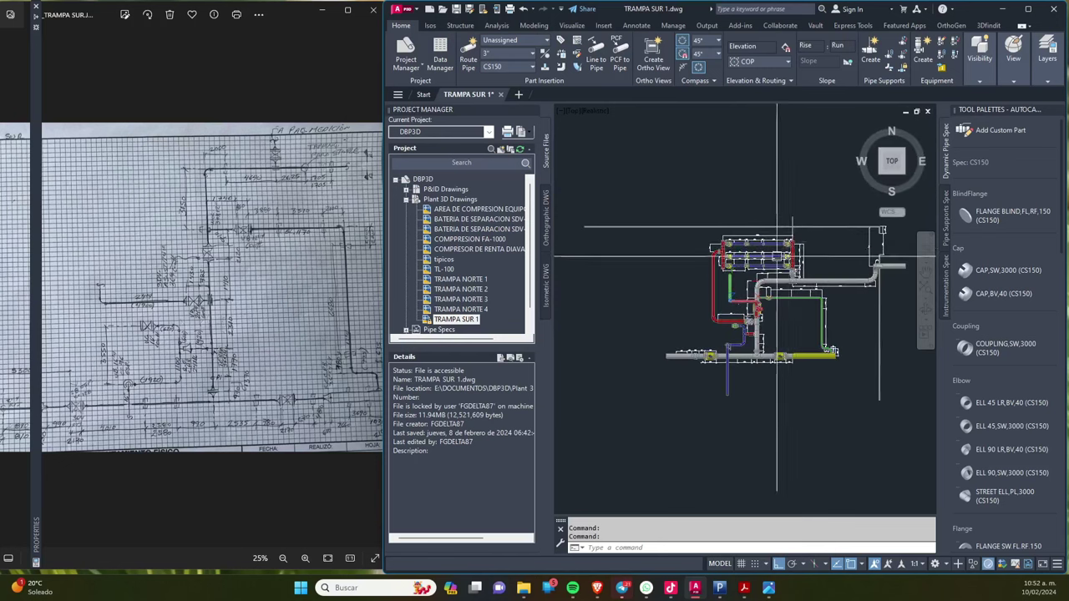
{"action": "key", "text": "Left"}
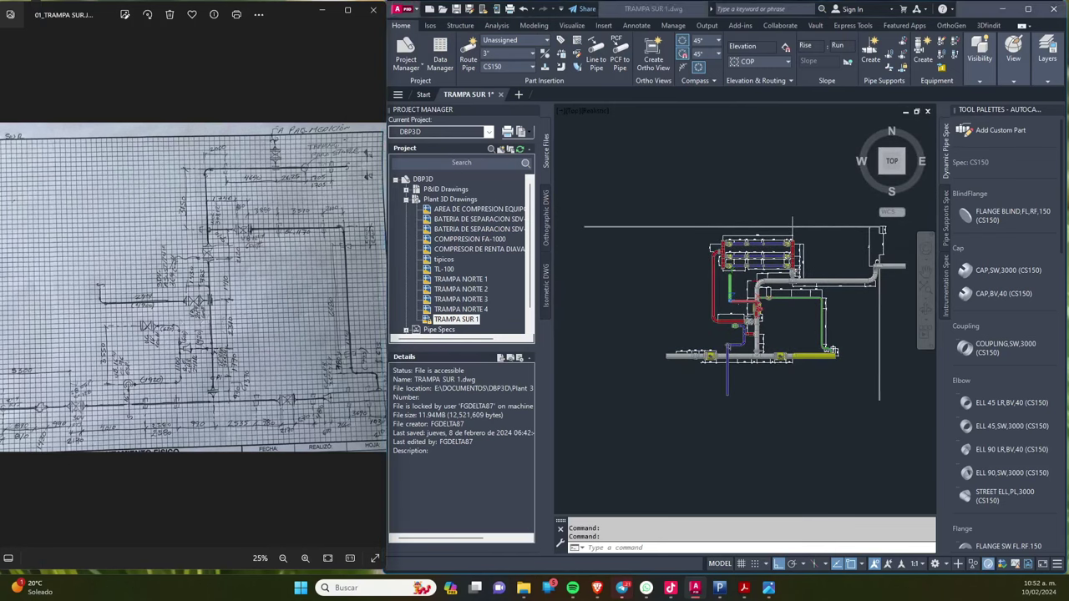
{"action": "scroll", "coordinate": [192, 293], "scroll_direction": "up", "scroll_amount": 1}
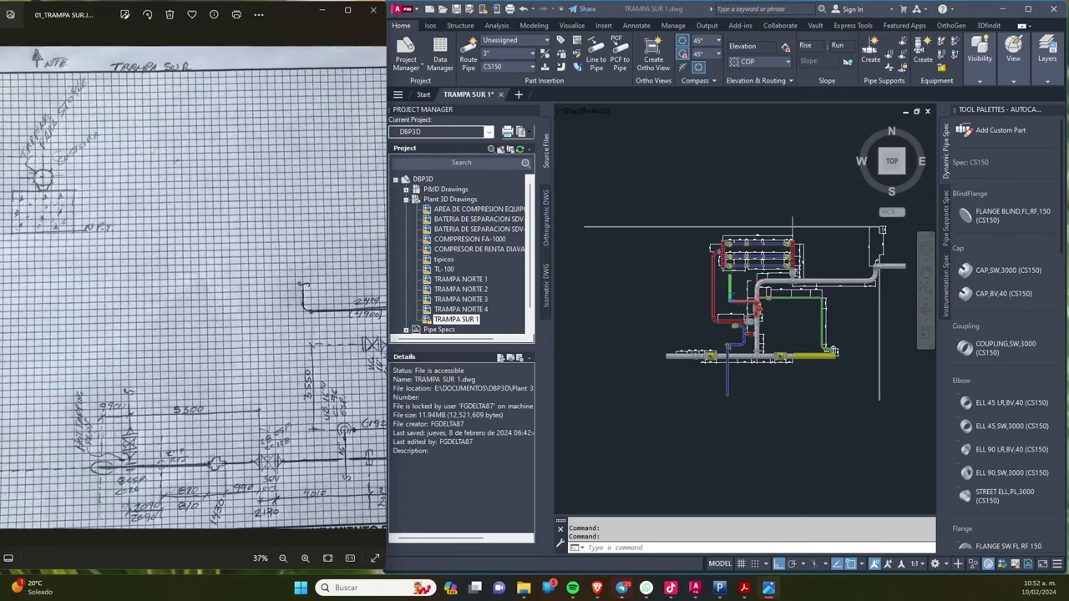
{"action": "scroll", "coordinate": [865, 126], "scroll_direction": "up", "scroll_amount": 3}
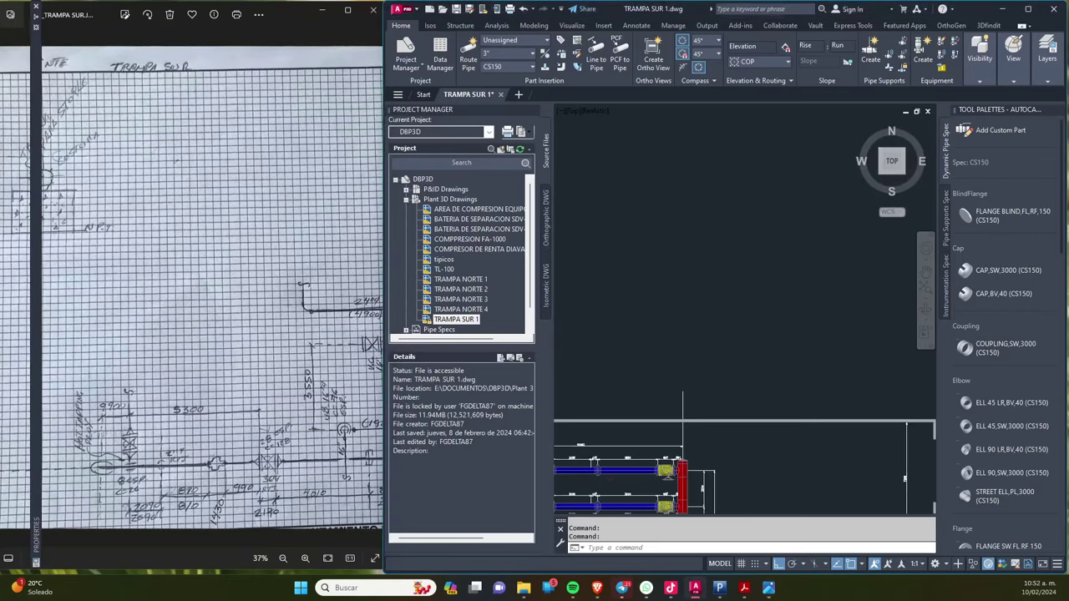
{"action": "scroll", "coordinate": [681, 423], "scroll_direction": "down", "scroll_amount": 3}
Step: Centre and zoom the plan to fit the full piping layout, switching sketch photos again
{"action": "middle_click_drag", "start_coordinate": [718, 360], "coordinate": [708, 219]}
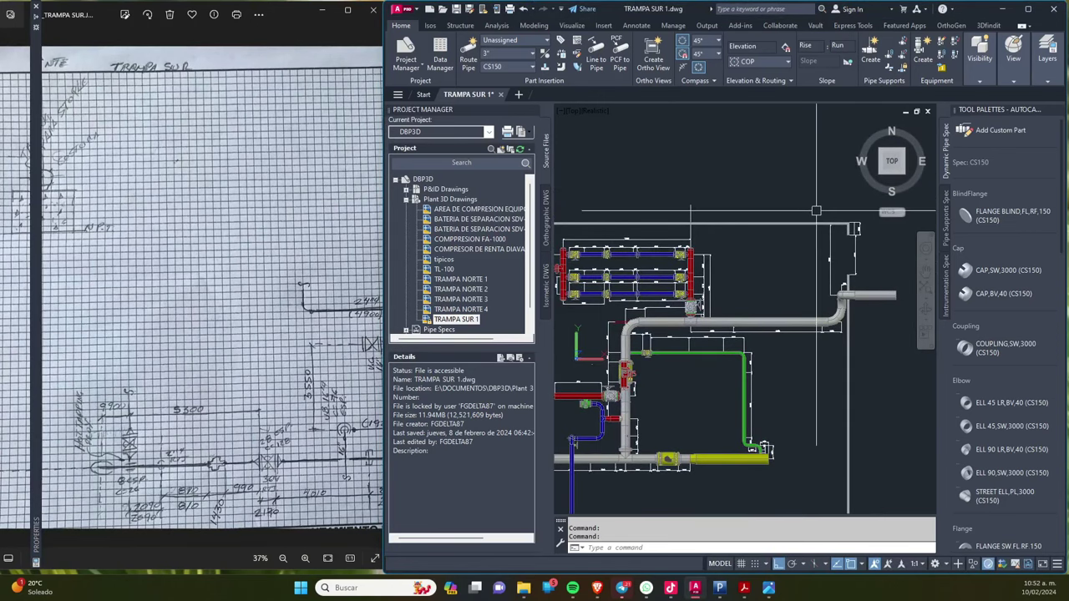
{"action": "scroll", "coordinate": [890, 297], "scroll_direction": "up", "scroll_amount": 1}
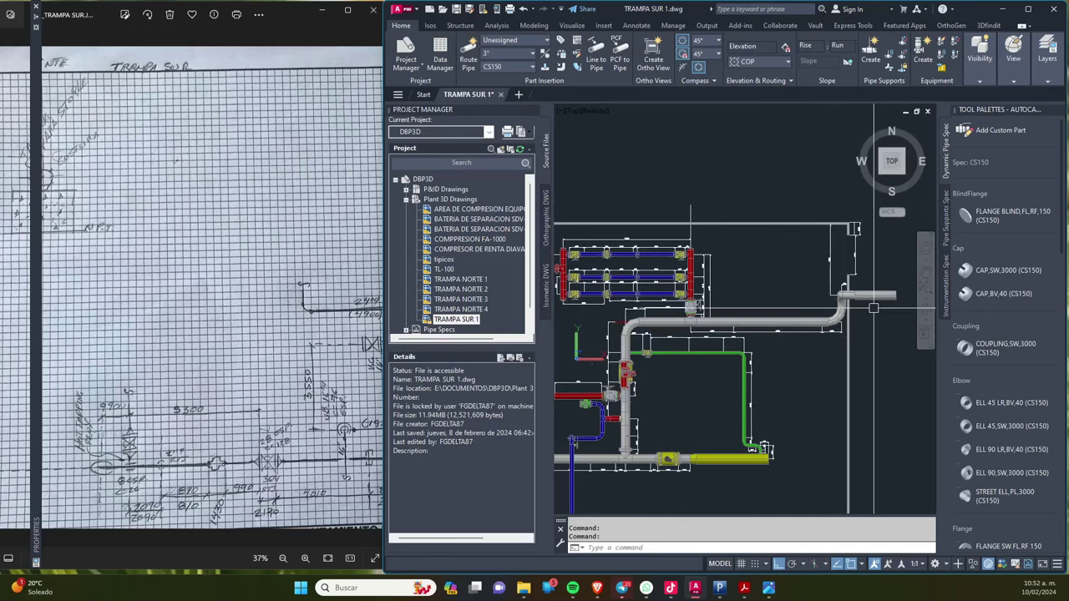
{"action": "scroll", "coordinate": [891, 297], "scroll_direction": "up", "scroll_amount": 1}
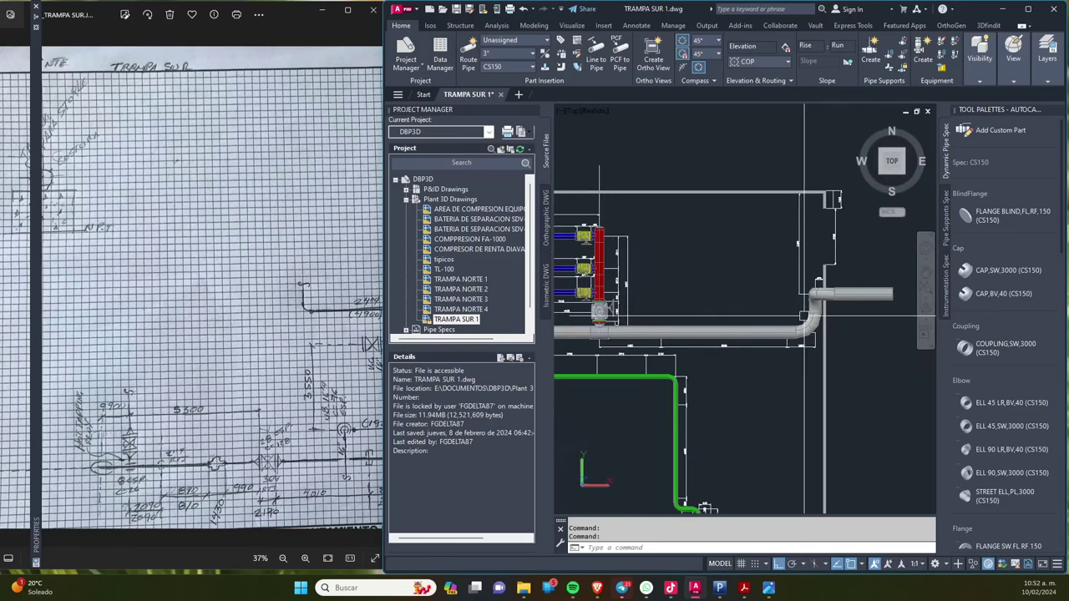
{"action": "key", "text": "Left"}
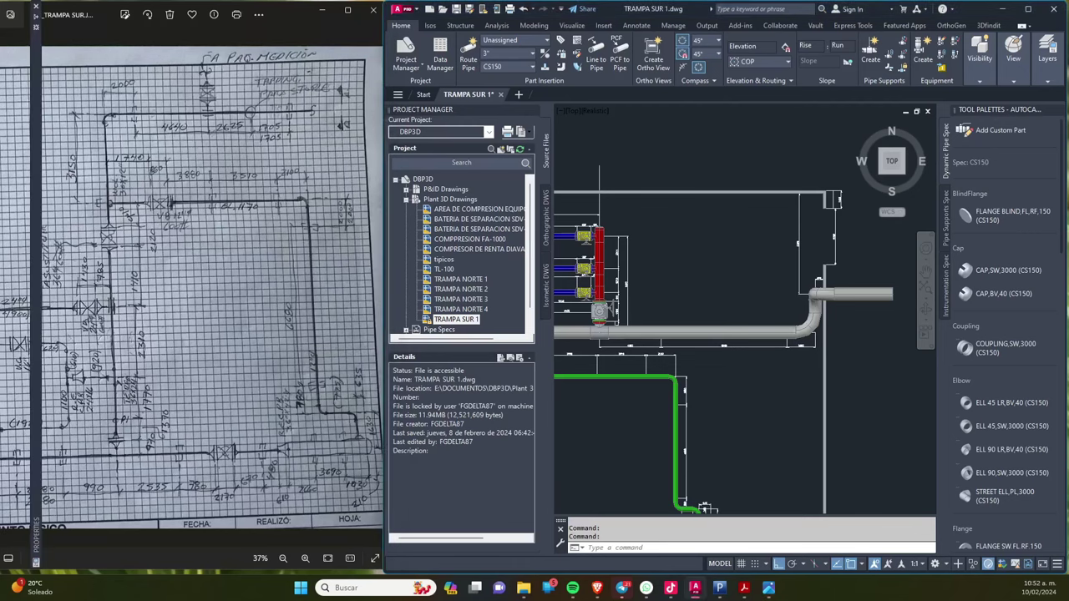
{"action": "scroll", "coordinate": [665, 332], "scroll_direction": "down", "scroll_amount": 2}
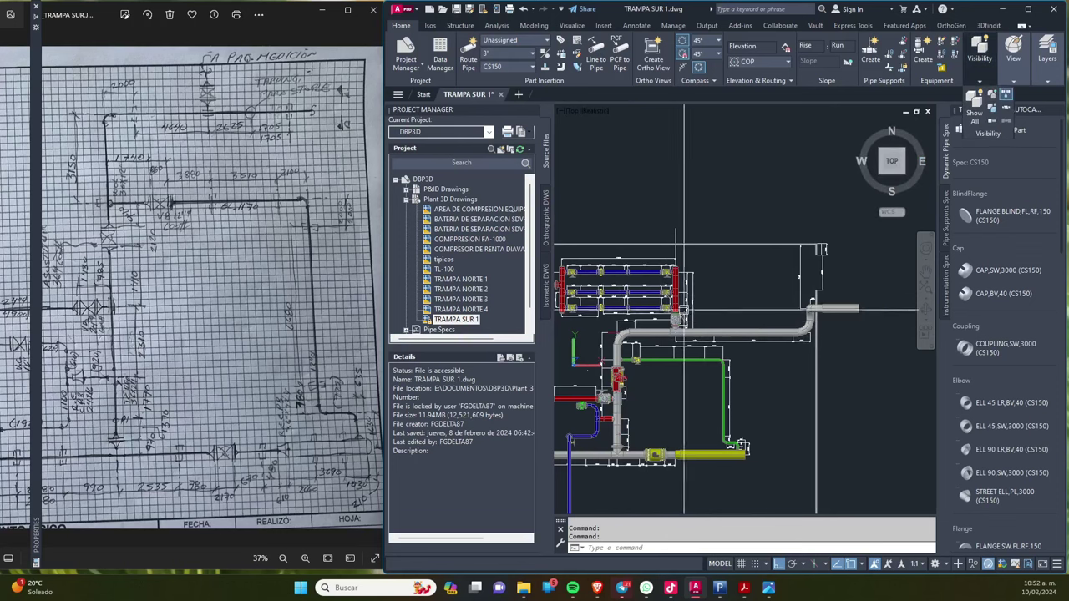
Step: Zoom in on the grey-to-yellow reducer to read the 2089 and 1208 dimensions
{"action": "scroll", "coordinate": [604, 357], "scroll_direction": "down", "scroll_amount": 2}
{"action": "scroll", "coordinate": [623, 347], "scroll_direction": "up", "scroll_amount": 1}
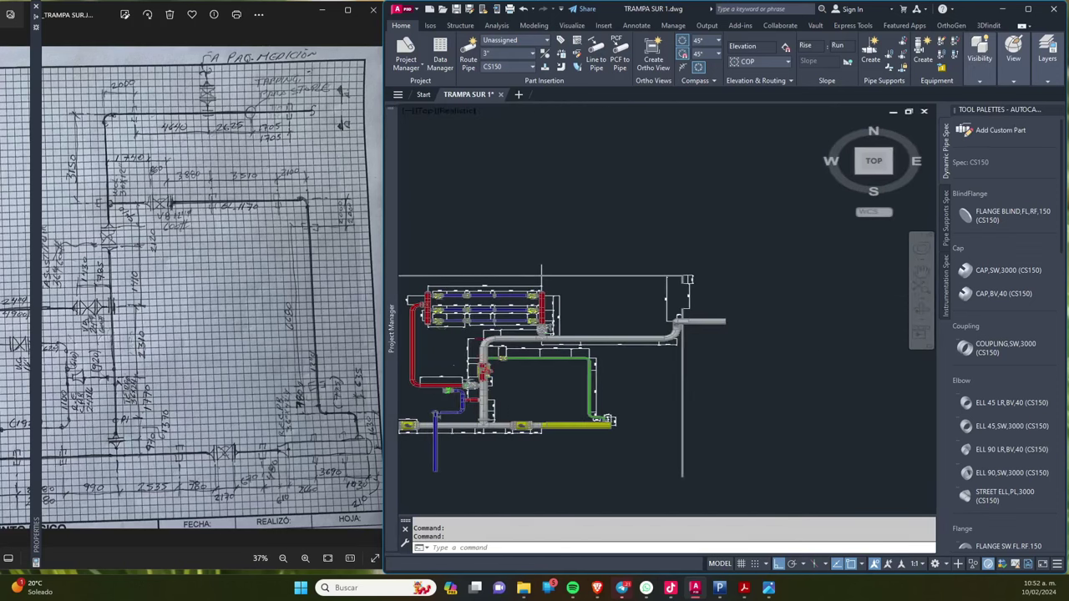
{"action": "scroll", "coordinate": [515, 318], "scroll_direction": "up", "scroll_amount": 3}
{"action": "scroll", "coordinate": [517, 414], "scroll_direction": "up", "scroll_amount": 2}
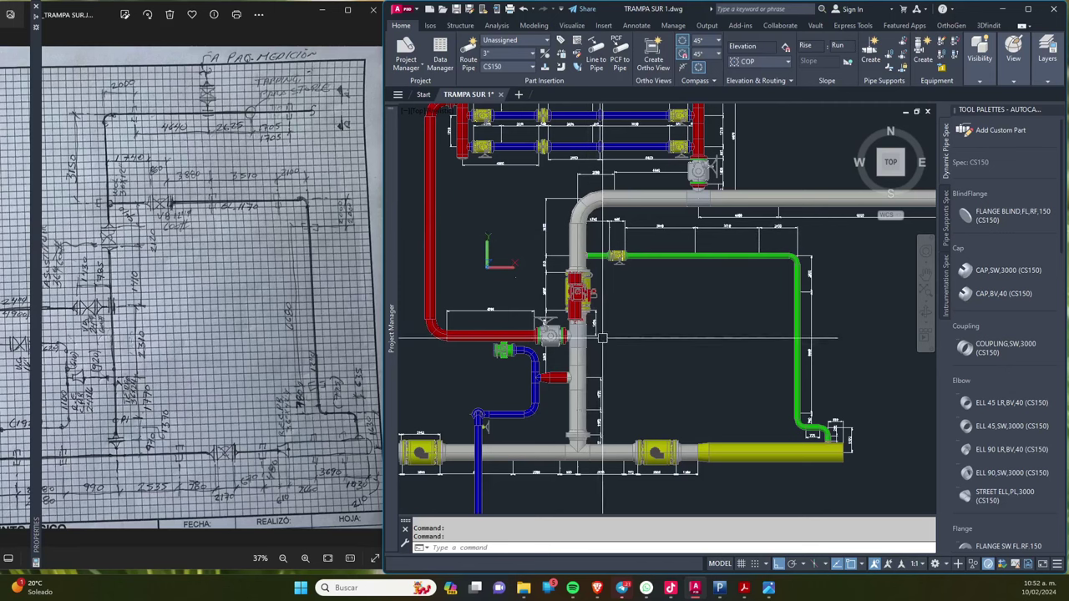
{"action": "scroll", "coordinate": [628, 355], "scroll_direction": "down", "scroll_amount": 2}
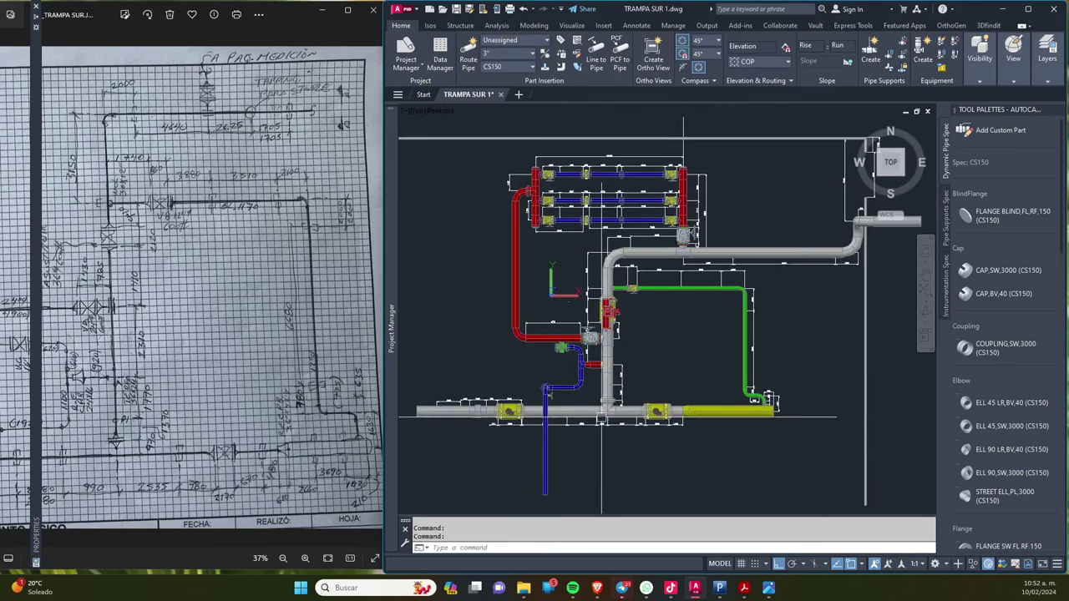
{"action": "scroll", "coordinate": [192, 293], "scroll_direction": "up", "scroll_amount": 1}
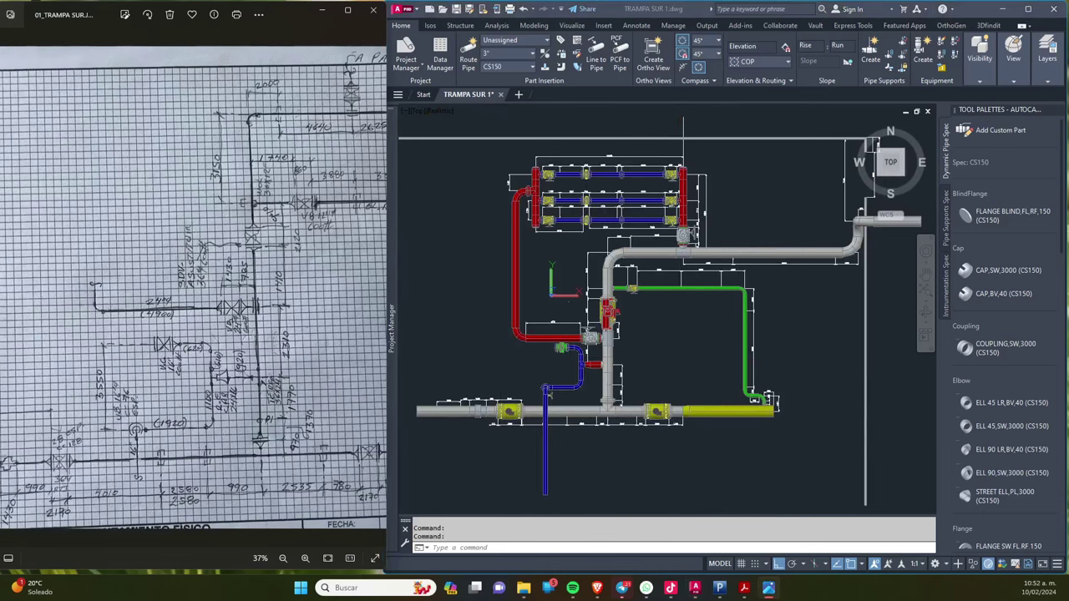
{"action": "scroll", "coordinate": [194, 288], "scroll_direction": "down", "scroll_amount": 2}
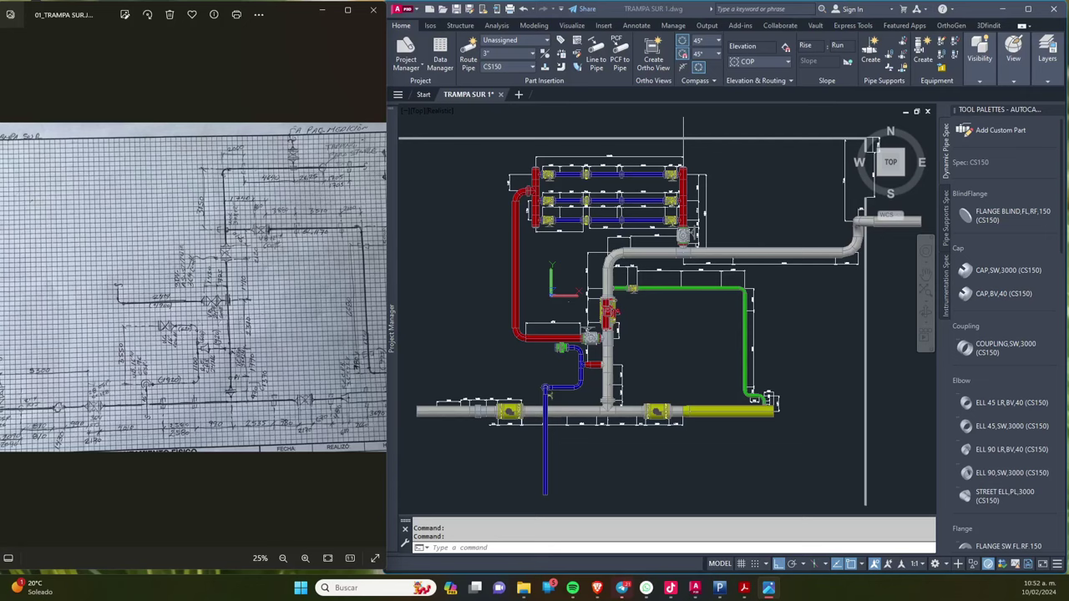
{"action": "left_click", "coordinate": [730, 418]}
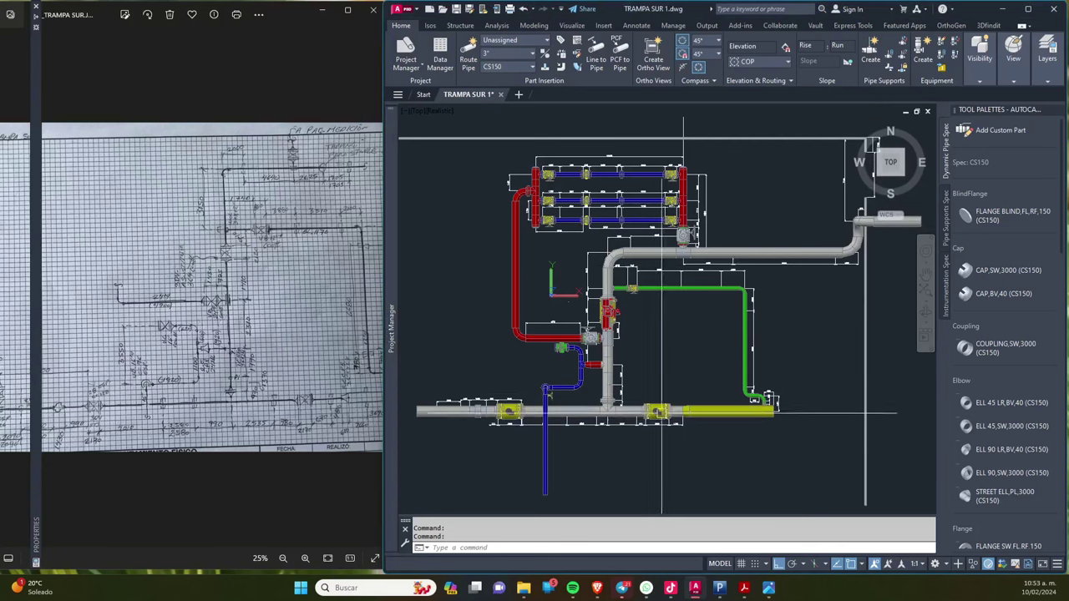
{"action": "scroll", "coordinate": [658, 409], "scroll_direction": "up", "scroll_amount": 2}
Step: Zoom out and pan to show the blue branch and header dimensions 2580, 960, 2535, 772, 2089, 1208
{"action": "scroll", "coordinate": [686, 406], "scroll_direction": "up", "scroll_amount": 5}
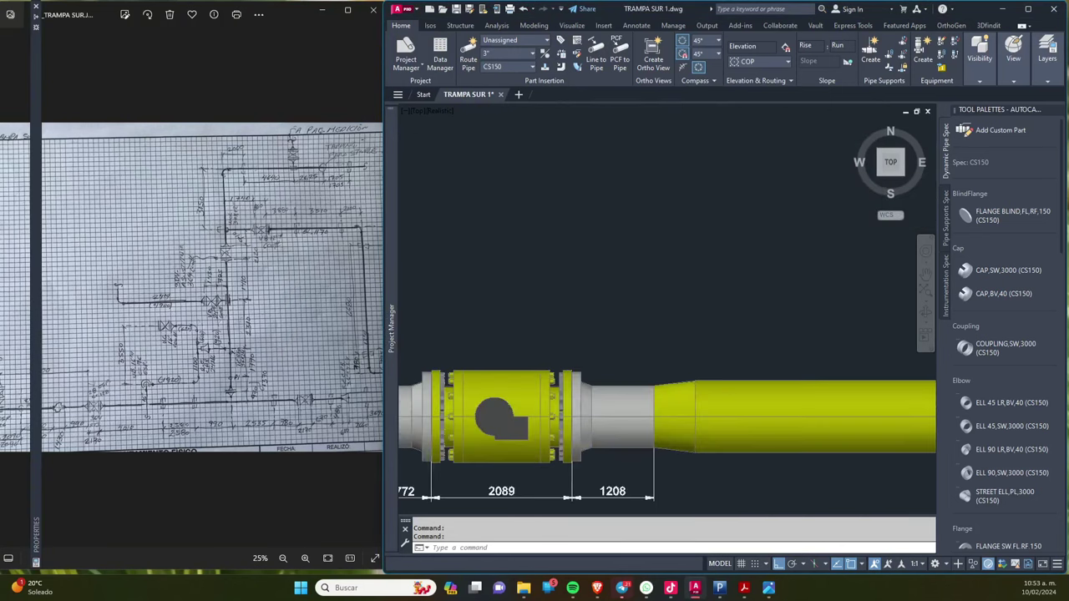
{"action": "scroll", "coordinate": [685, 406], "scroll_direction": "up", "scroll_amount": 2}
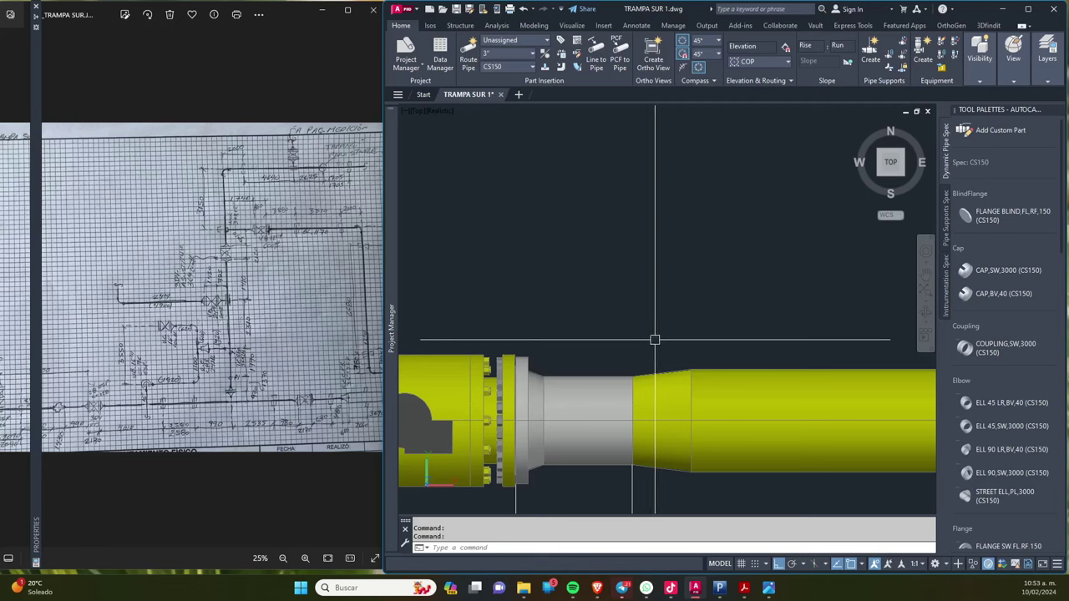
{"action": "scroll", "coordinate": [754, 306], "scroll_direction": "down", "scroll_amount": 4}
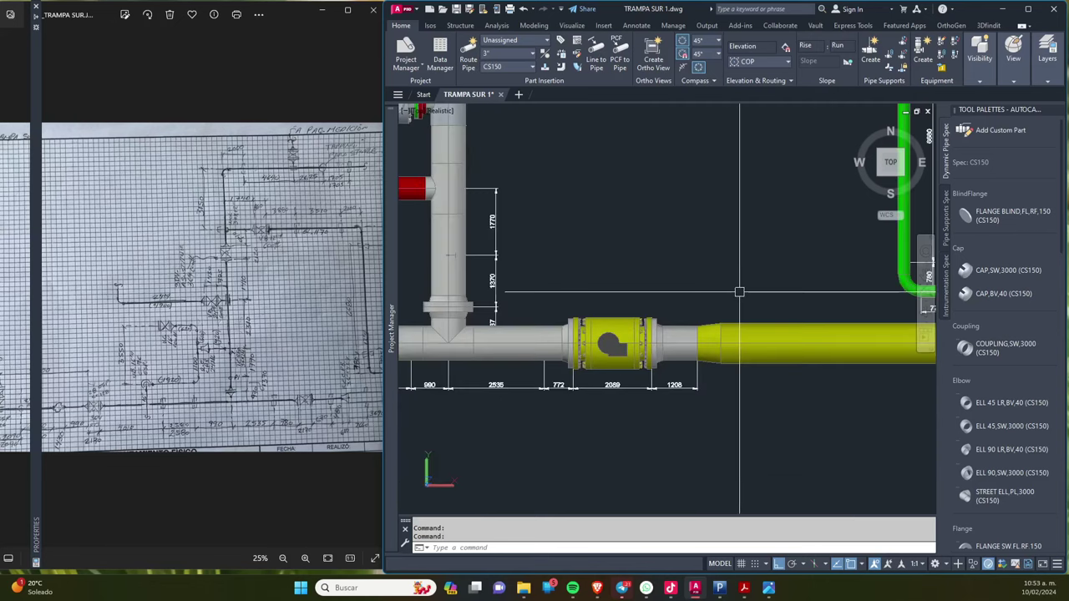
{"action": "mouse_move", "coordinate": [610, 314]}
{"action": "middle_mouse_down"}
{"action": "mouse_move", "coordinate": [742, 314]}
{"action": "mouse_move", "coordinate": [738, 328]}
{"action": "middle_mouse_up"}
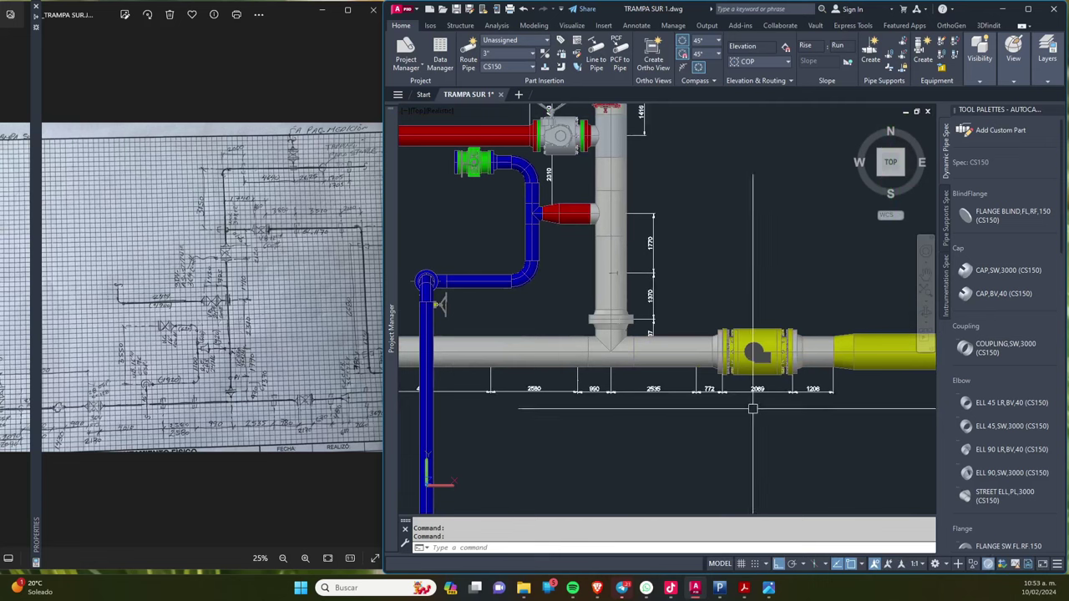
{"action": "middle_click_drag", "start_coordinate": [664, 354], "coordinate": [703, 339]}
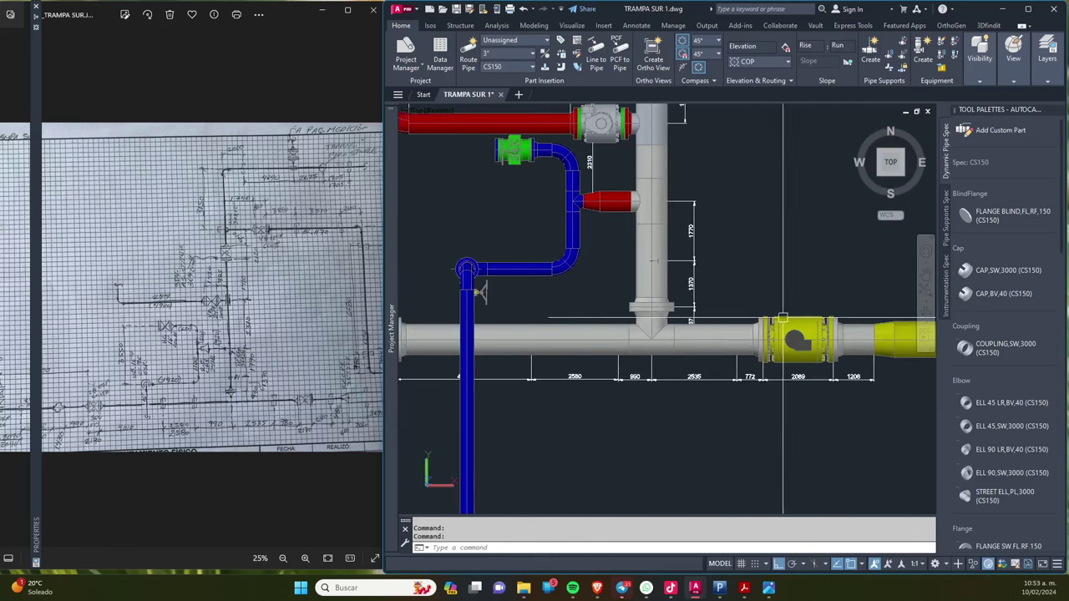
{"action": "scroll", "coordinate": [886, 345], "scroll_direction": "down", "scroll_amount": 2}
{"action": "scroll", "coordinate": [885, 338], "scroll_direction": "down", "scroll_amount": 2}
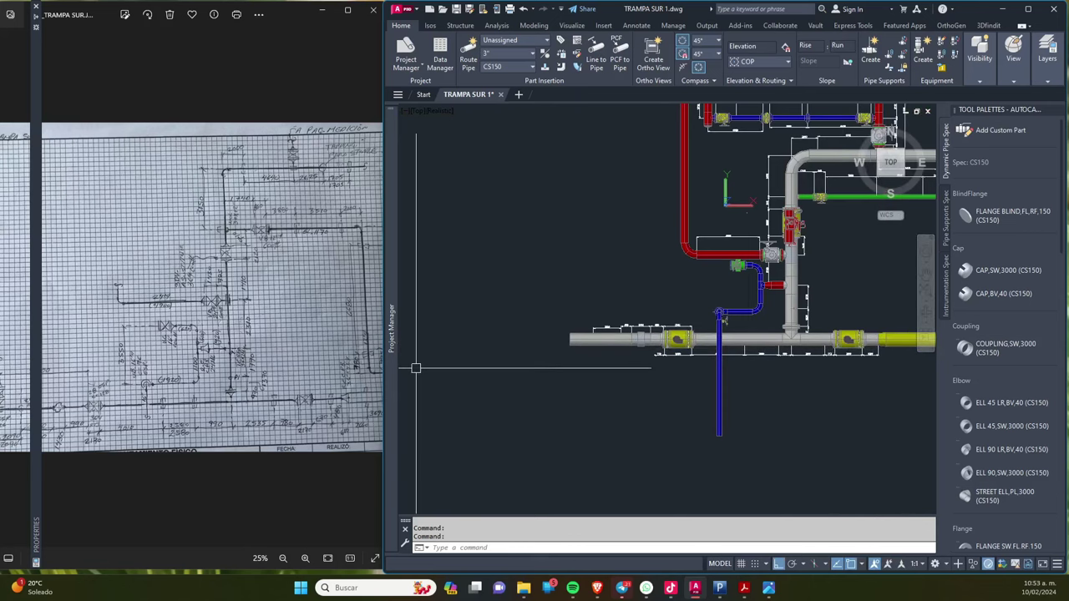
Step: Bring up the other photo of the field sketch
{"action": "left_click", "coordinate": [459, 334]}
{"action": "left_click", "coordinate": [585, 238]}
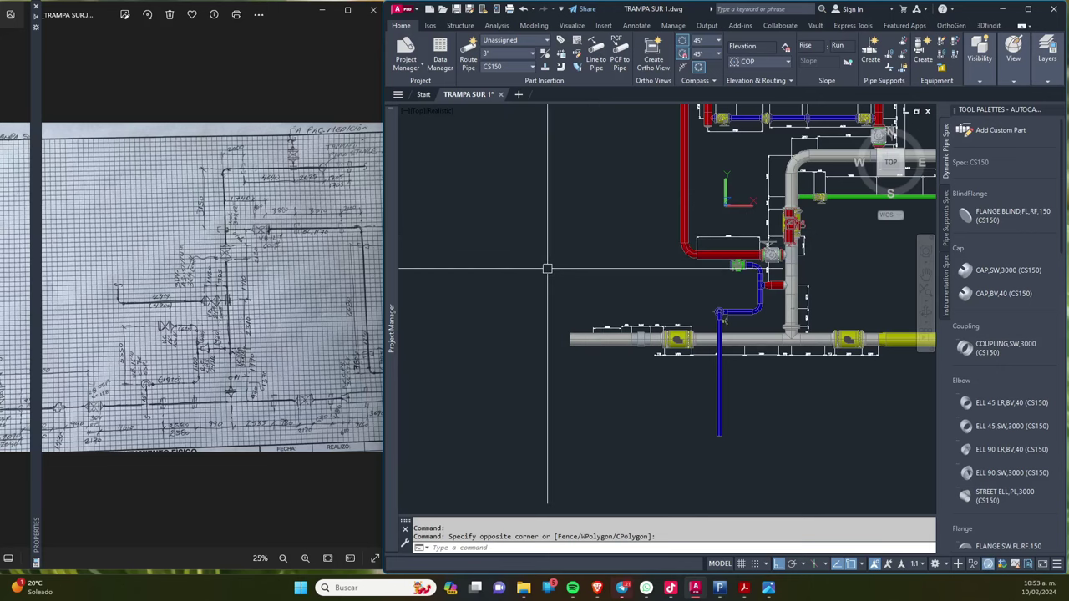
{"action": "left_click", "coordinate": [367, 288]}
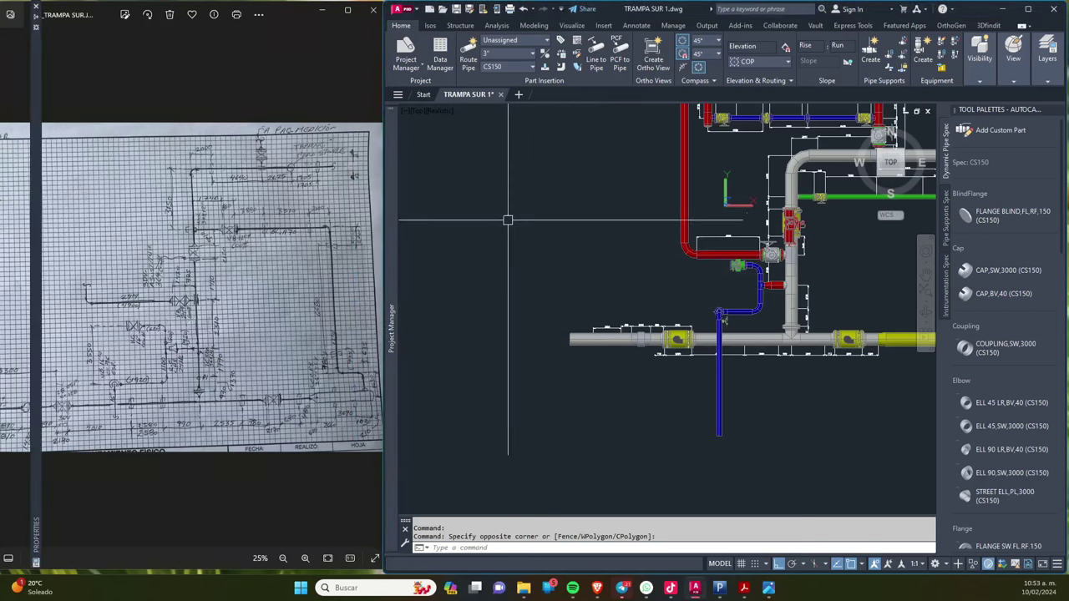
Step: Pan to the whole piping layout and expand the Project Manager's DBP3D drawing list
{"action": "middle_click_drag", "start_coordinate": [719, 174], "coordinate": [584, 270]}
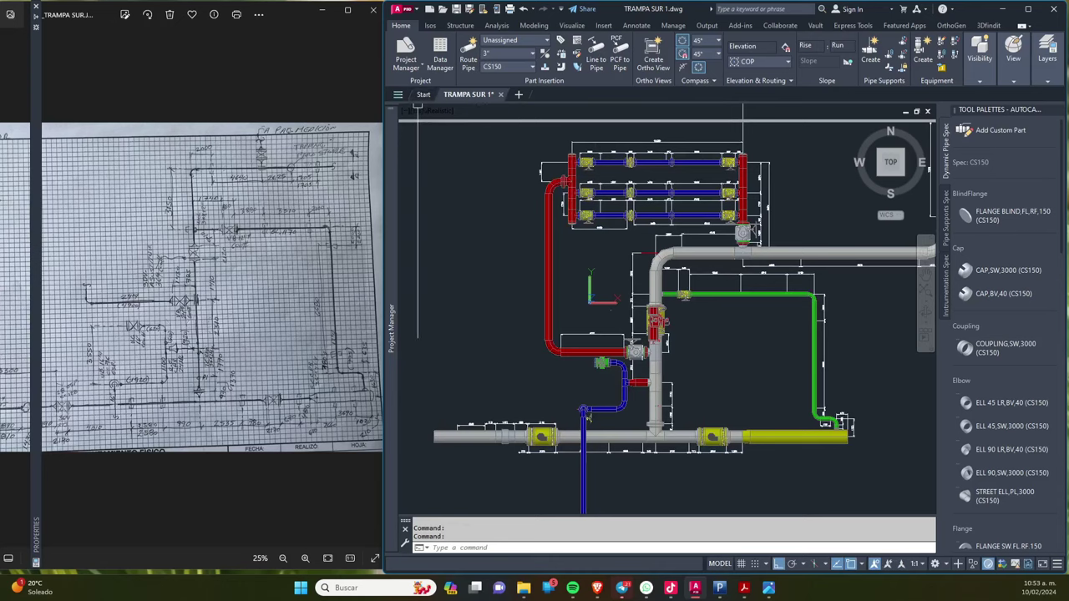
{"action": "left_click", "coordinate": [398, 95]}
{"action": "left_click", "coordinate": [390, 330]}
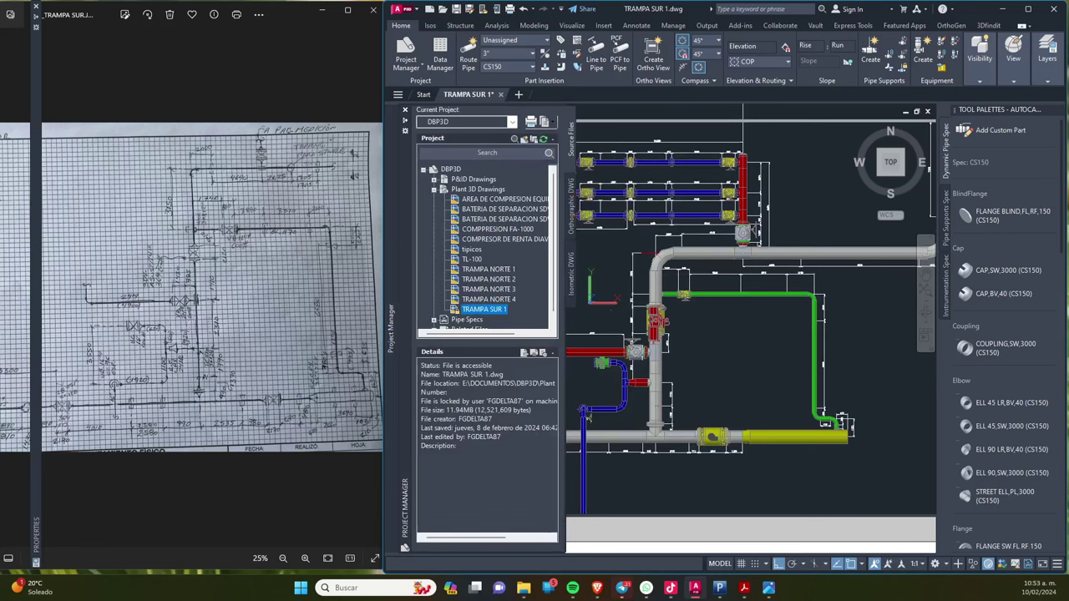
Step: Add a new drawing named 'trampa Tiktok' to the Plant 3D Drawings folder, using the CS150 spec
{"action": "left_click", "coordinate": [478, 188]}
{"action": "right_click", "coordinate": [478, 189]}
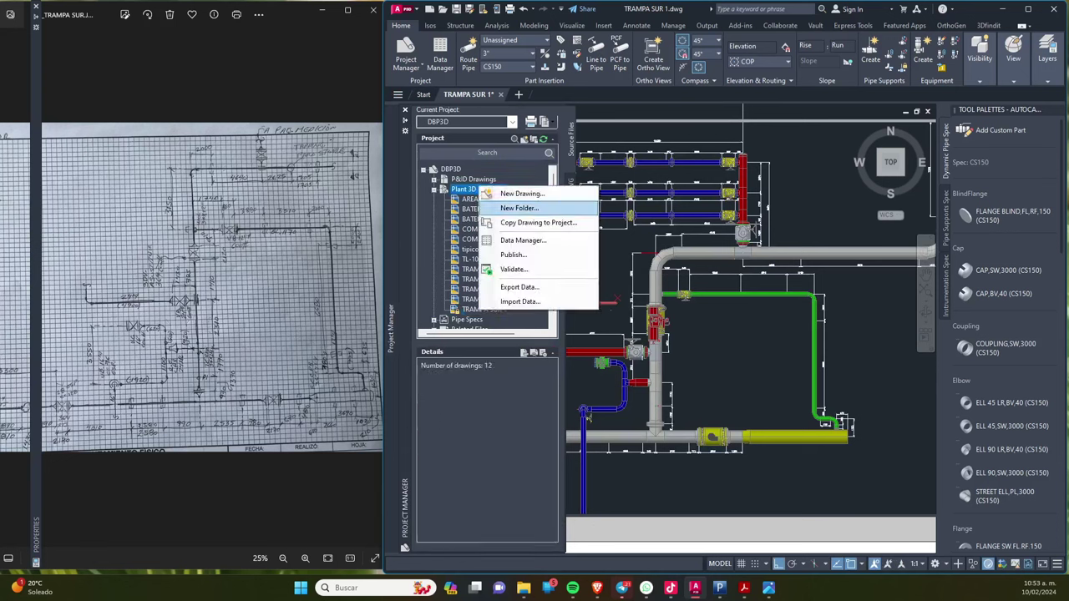
{"action": "key", "text": "Escape"}
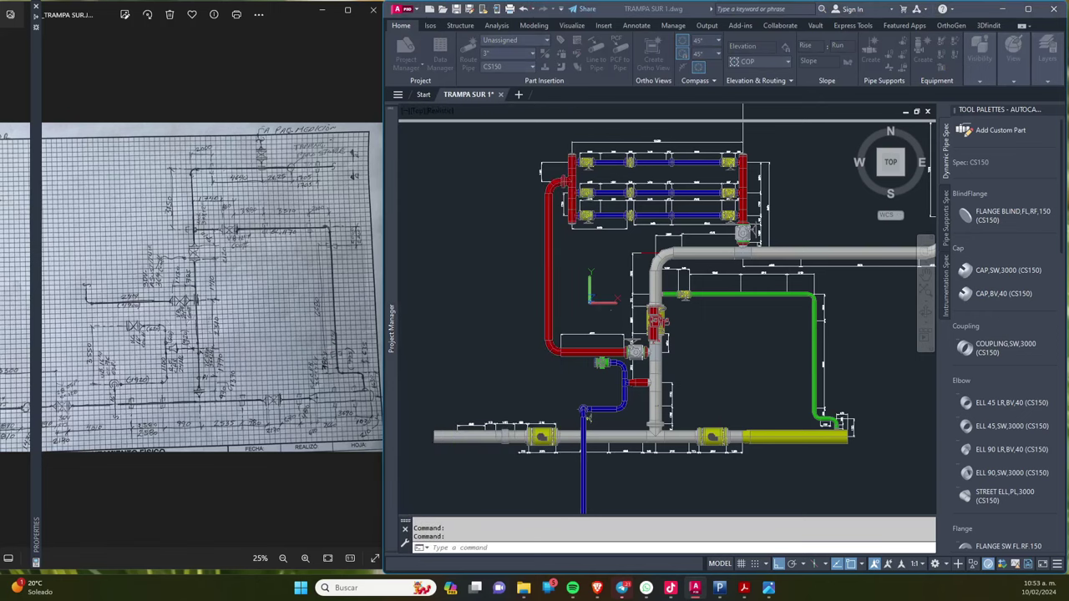
{"action": "left_click_drag", "start_coordinate": [511, 125], "coordinate": [685, 135]}
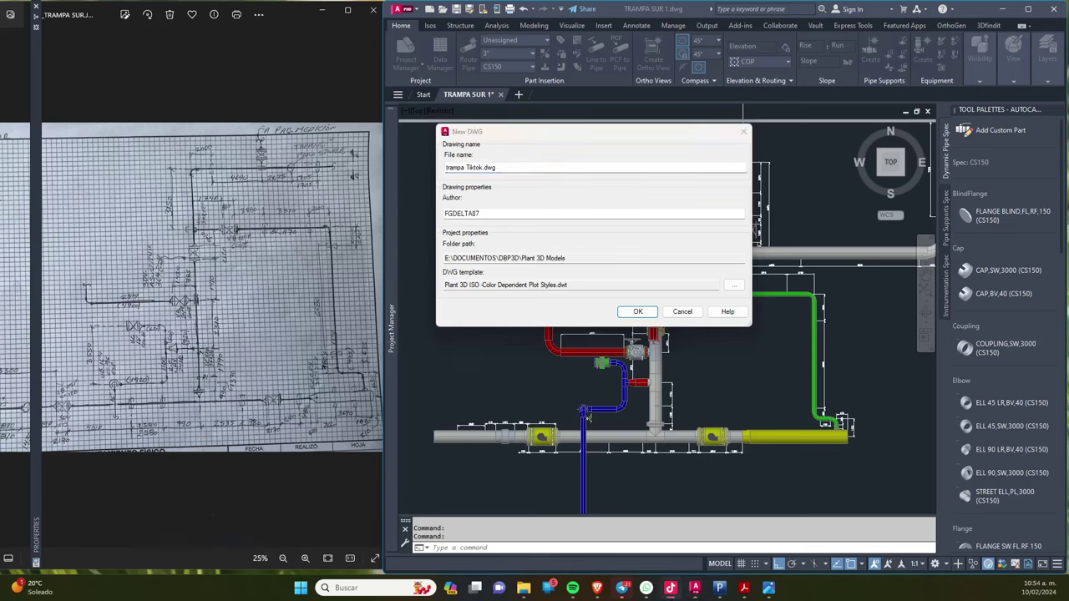
{"action": "key", "text": "Return"}
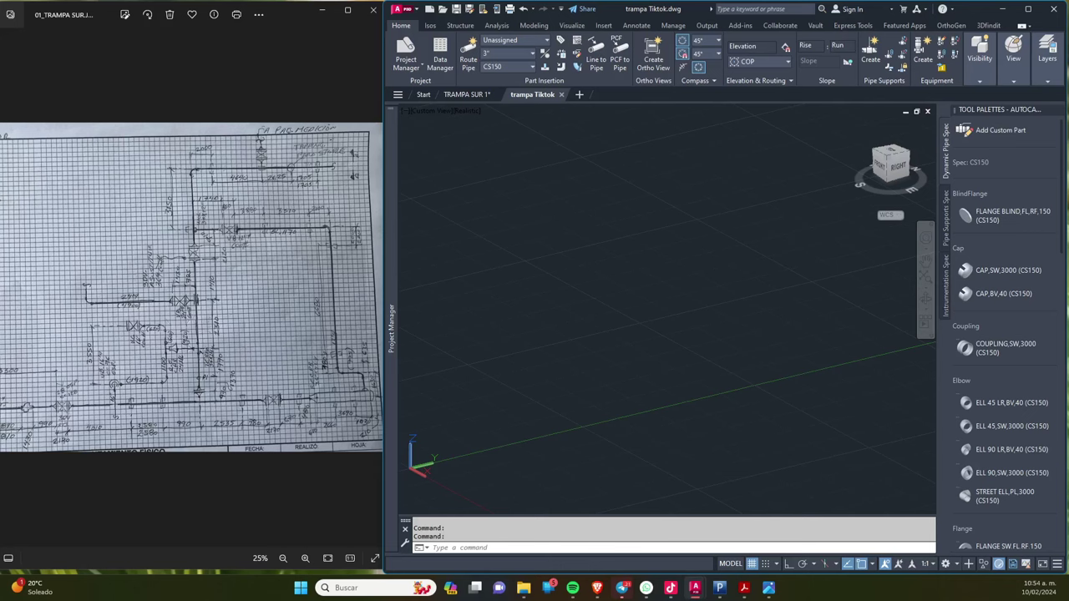
Step: Return to the TRAMPA SUR 1 drawing tab, leaving trampa Tiktok open
{"action": "left_click", "coordinate": [558, 314]}
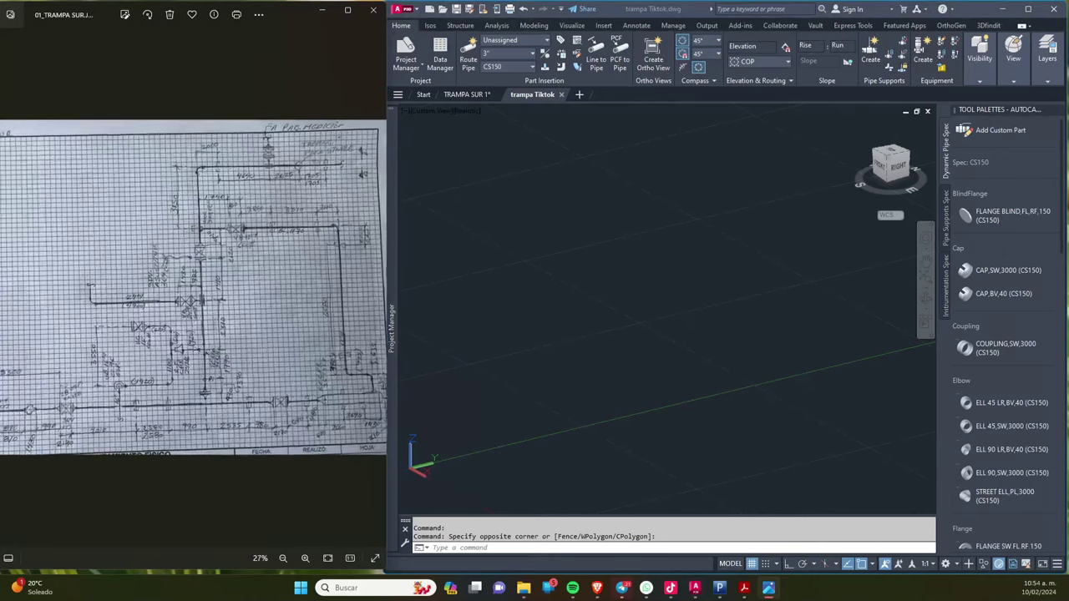
{"action": "scroll", "coordinate": [300, 312], "scroll_direction": "up", "scroll_amount": 1}
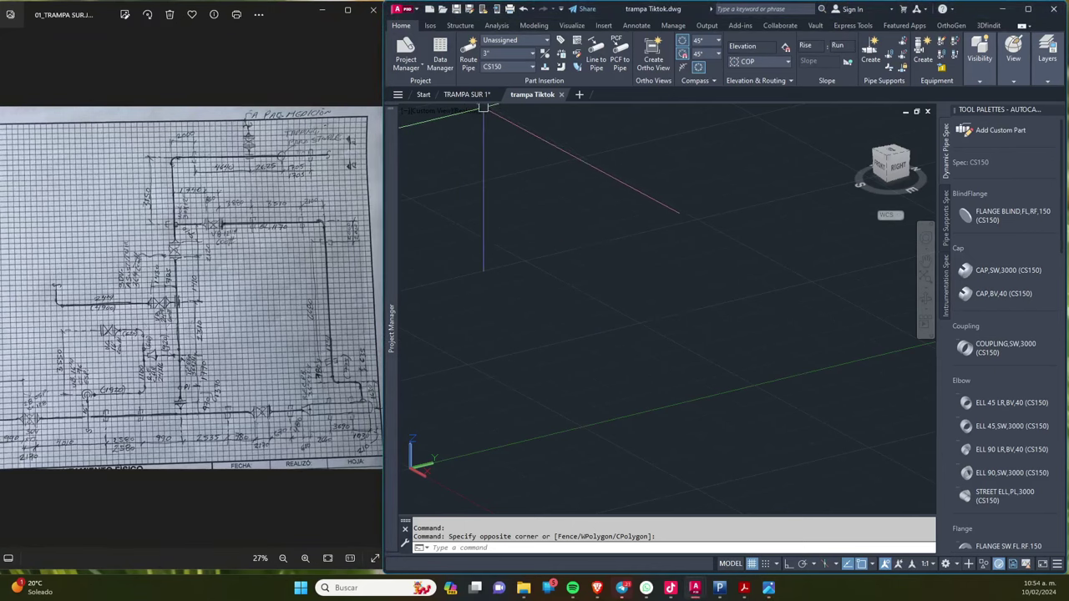
{"action": "key", "text": "ctrl+Tab"}
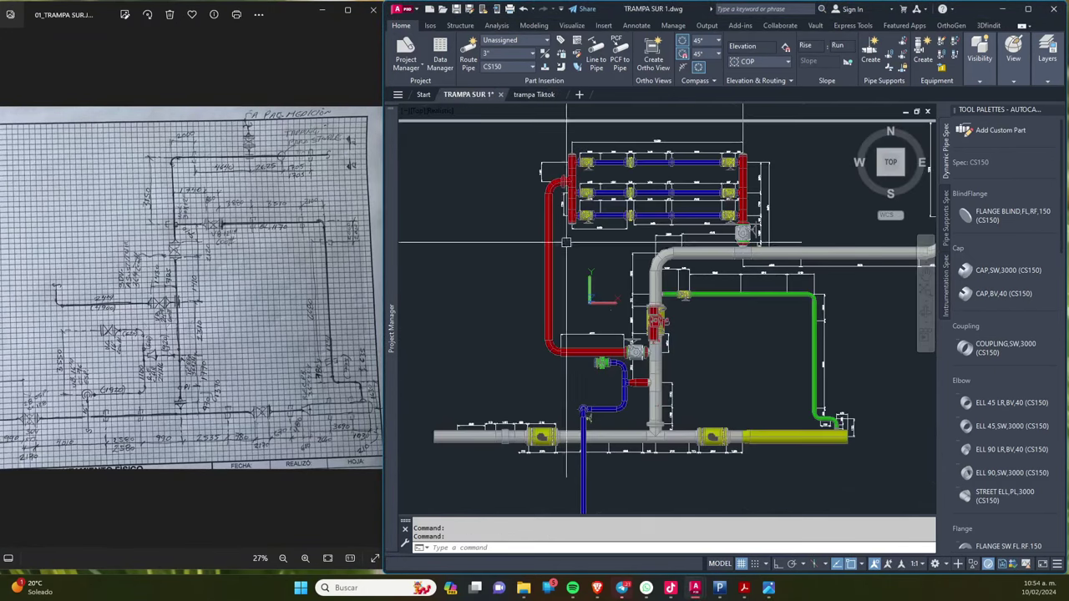
Step: Turn the piping model to a southeast isometric view and zoom in
{"action": "left_click", "coordinate": [902, 174]}
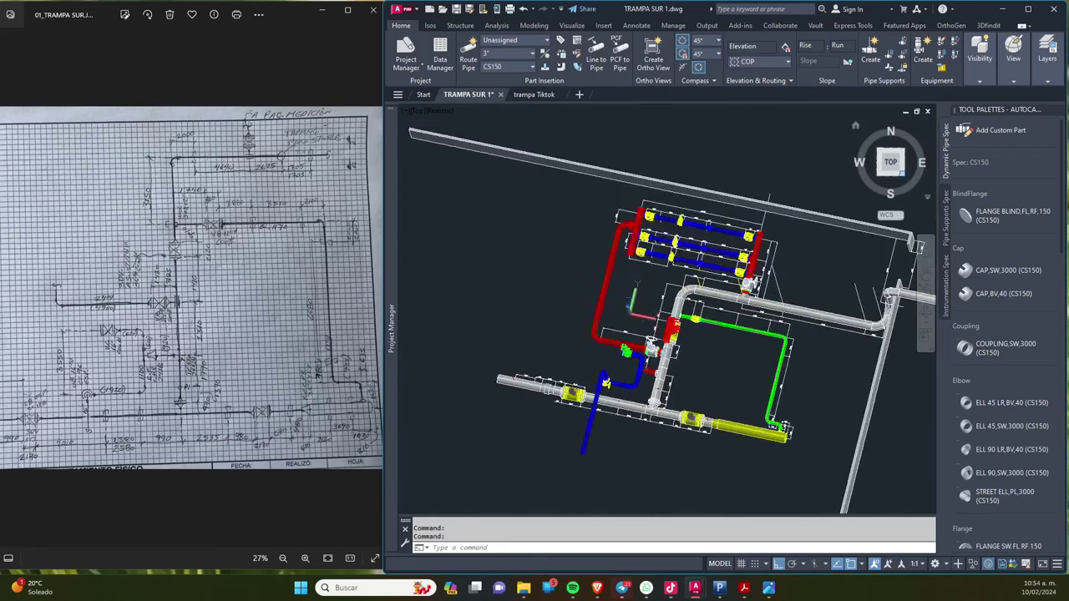
{"action": "scroll", "coordinate": [731, 351], "scroll_direction": "up", "scroll_amount": 3}
{"action": "scroll", "coordinate": [731, 351], "scroll_direction": "up", "scroll_amount": 2}
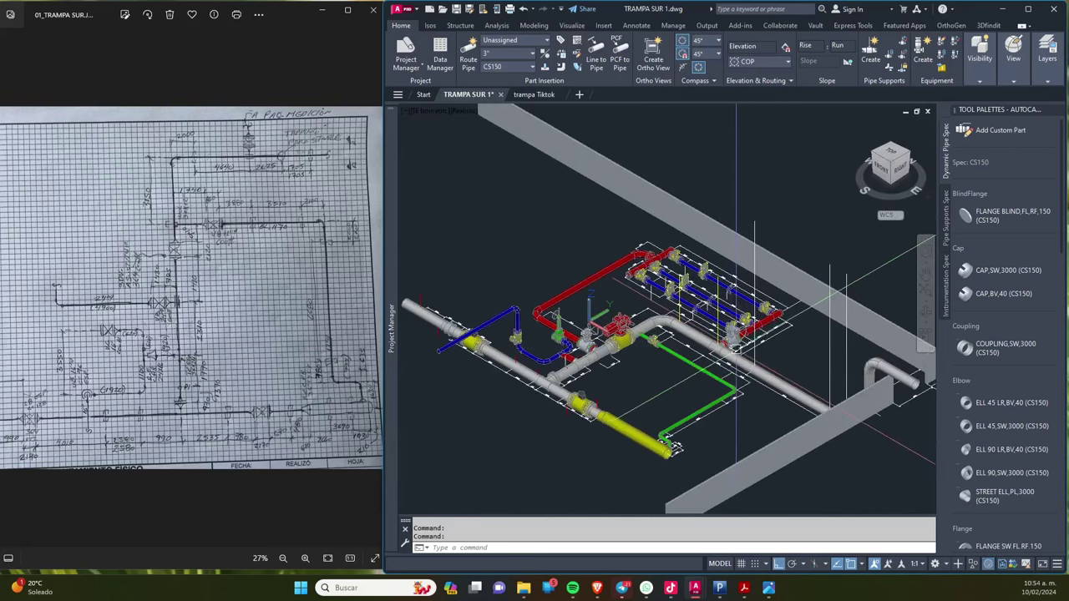
{"action": "scroll", "coordinate": [727, 353], "scroll_direction": "up", "scroll_amount": 2}
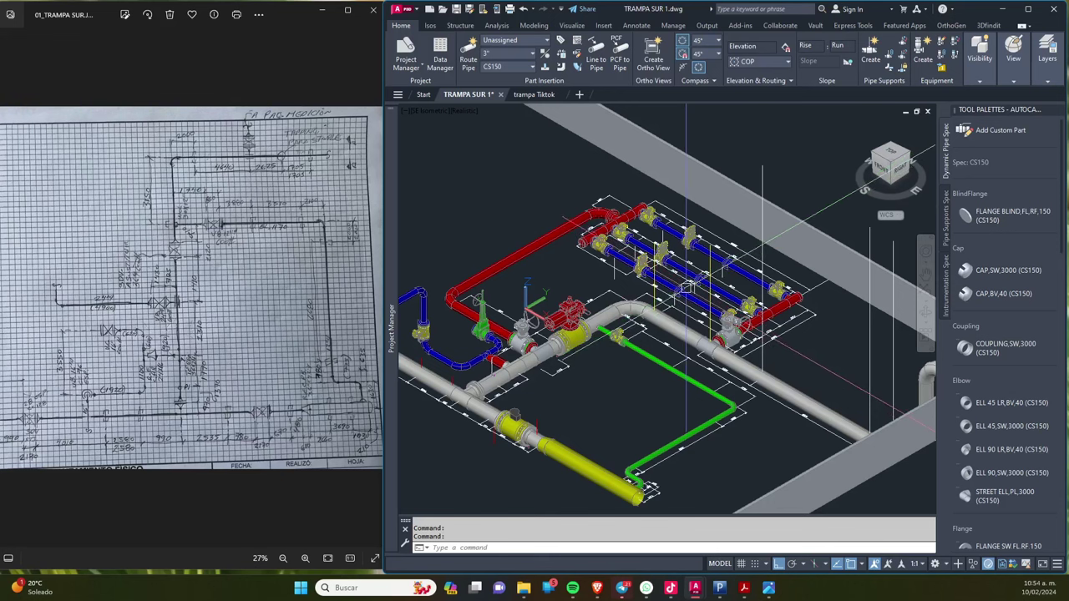
Step: Switch to a southwest isometric view, then zoom and pan to centre the manifold rack
{"action": "mouse_move", "coordinate": [890, 166]}
{"action": "left_click", "coordinate": [856, 126]}
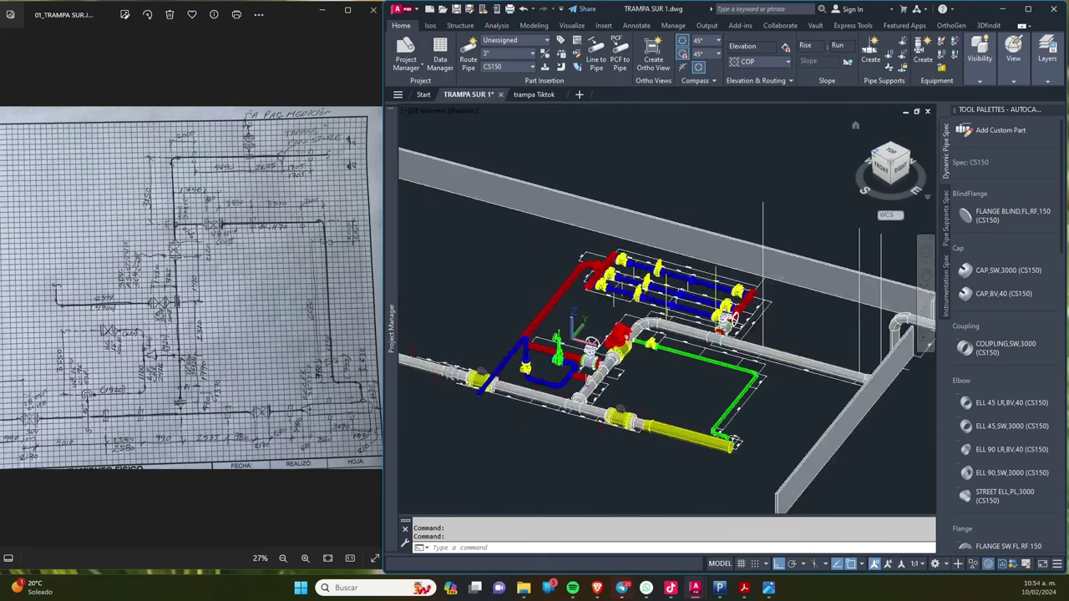
{"action": "scroll", "coordinate": [690, 321], "scroll_direction": "up", "scroll_amount": 1}
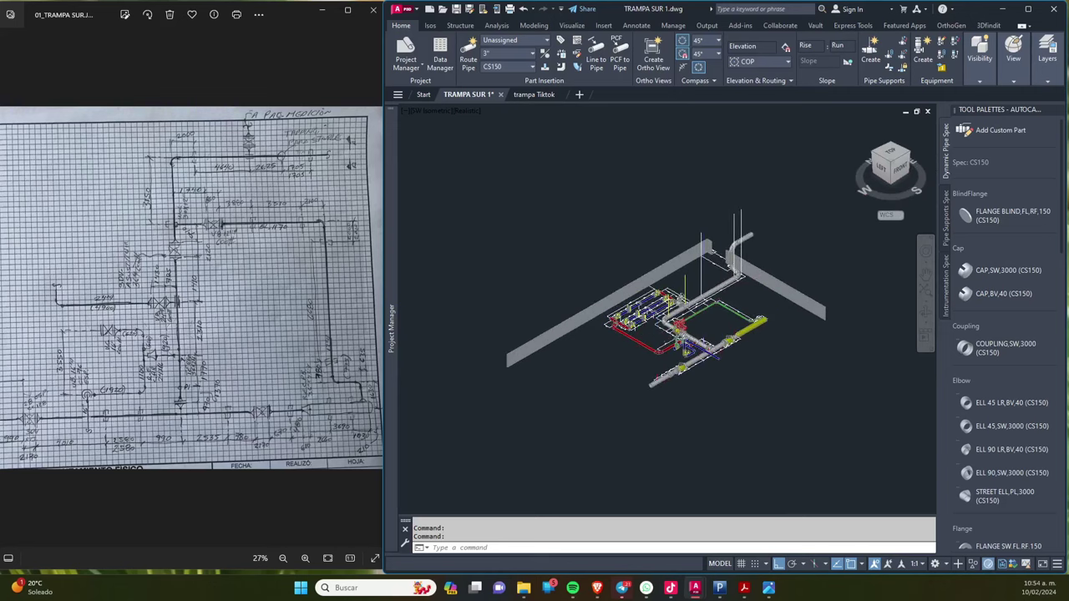
{"action": "scroll", "coordinate": [689, 316], "scroll_direction": "up", "scroll_amount": 3}
{"action": "scroll", "coordinate": [688, 311], "scroll_direction": "up", "scroll_amount": 3}
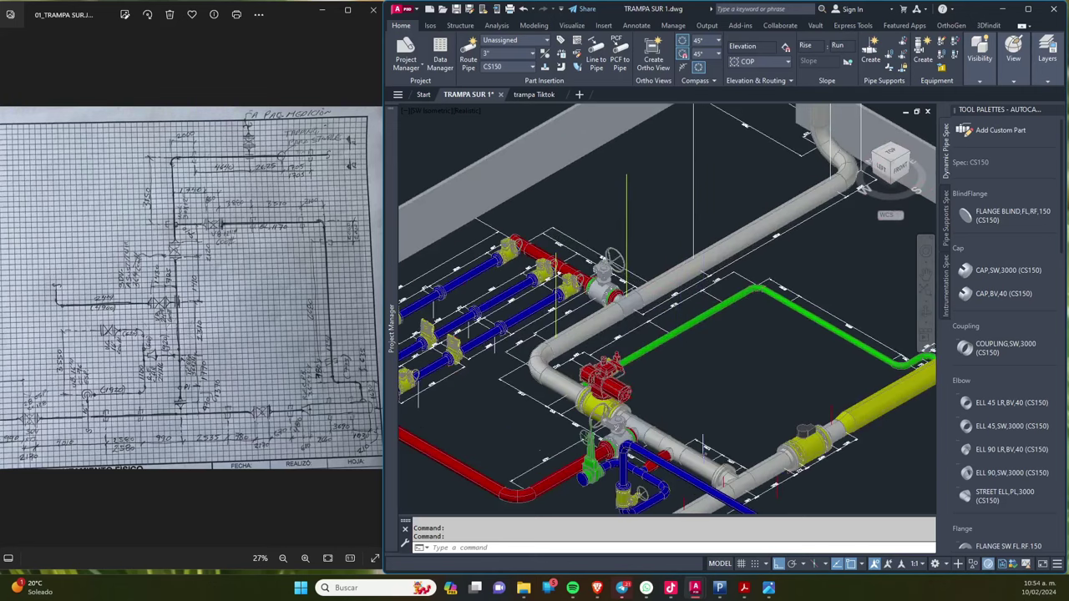
{"action": "scroll", "coordinate": [687, 311], "scroll_direction": "down", "scroll_amount": 5}
{"action": "scroll", "coordinate": [691, 341], "scroll_direction": "up", "scroll_amount": 4}
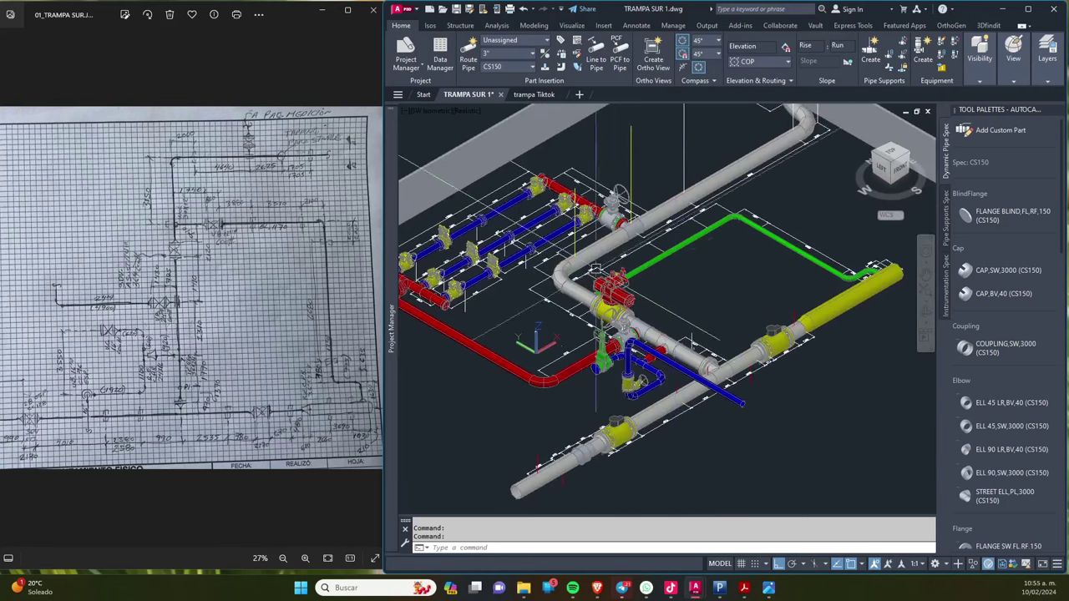
{"action": "mouse_move", "coordinate": [766, 164]}
{"action": "middle_mouse_down"}
{"action": "mouse_move", "coordinate": [639, 206]}
{"action": "mouse_move", "coordinate": [665, 220]}
{"action": "middle_mouse_up"}
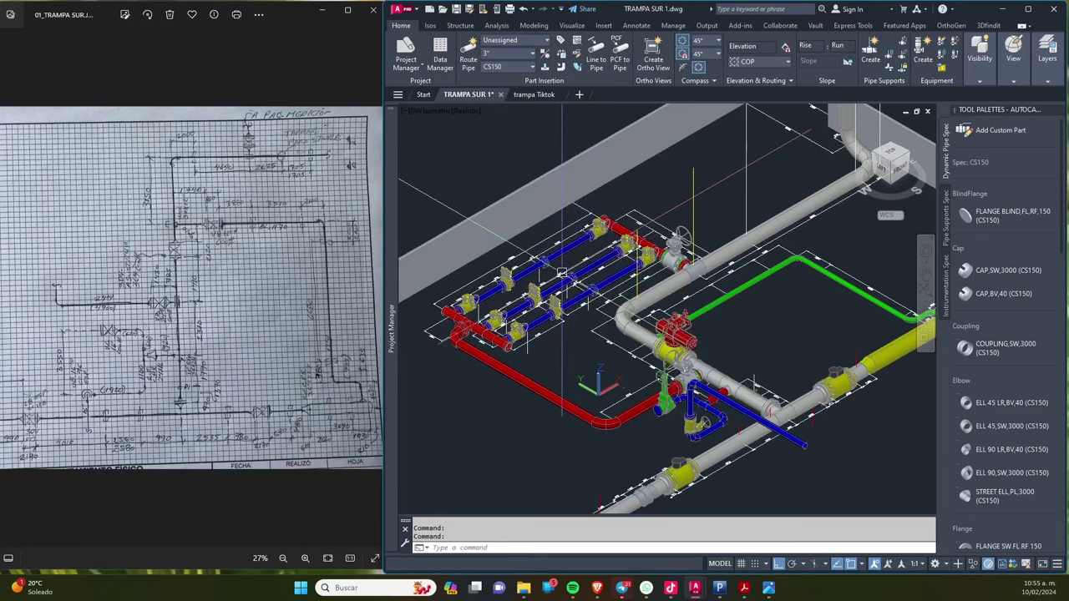
Step: Zoom and pan across the blue manifold branches, their valves and the actuated valve area
{"action": "scroll", "coordinate": [526, 267], "scroll_direction": "up", "scroll_amount": 1}
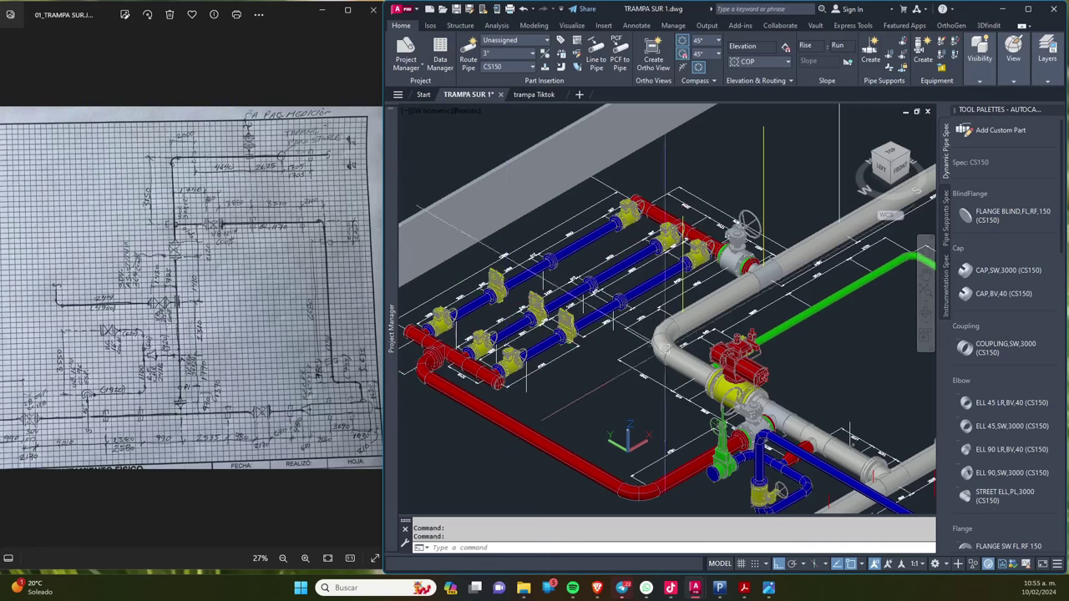
{"action": "middle_click_drag", "start_coordinate": [677, 357], "coordinate": [599, 287]}
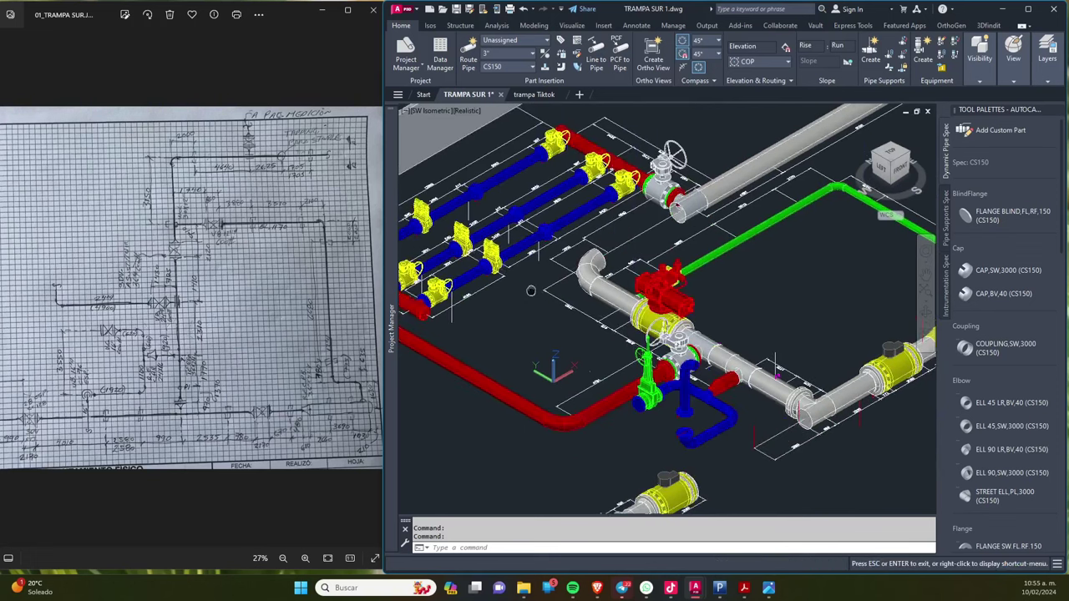
{"action": "middle_click_drag", "start_coordinate": [524, 288], "coordinate": [633, 355]}
{"action": "scroll", "coordinate": [633, 355], "scroll_direction": "up", "scroll_amount": 1}
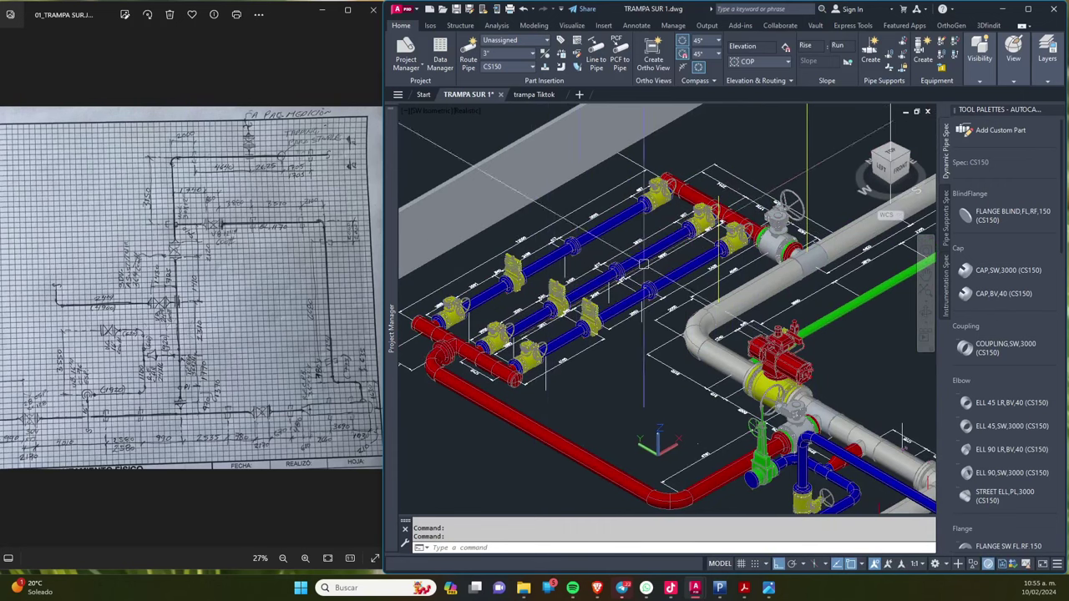
{"action": "scroll", "coordinate": [678, 441], "scroll_direction": "up", "scroll_amount": 2}
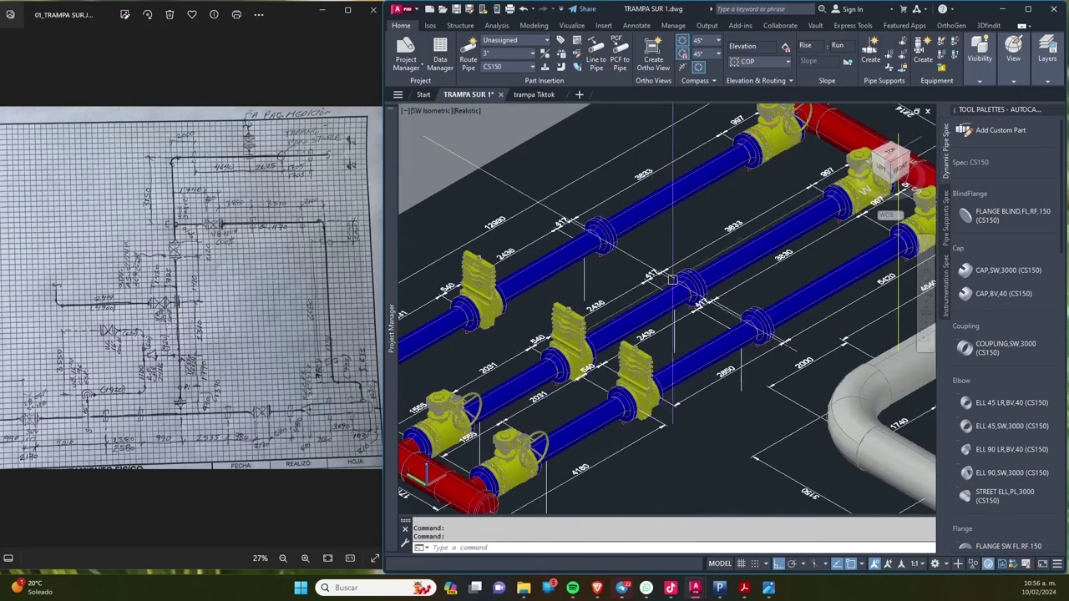
{"action": "scroll", "coordinate": [788, 504], "scroll_direction": "down", "scroll_amount": 1}
{"action": "scroll", "coordinate": [702, 326], "scroll_direction": "down", "scroll_amount": 2}
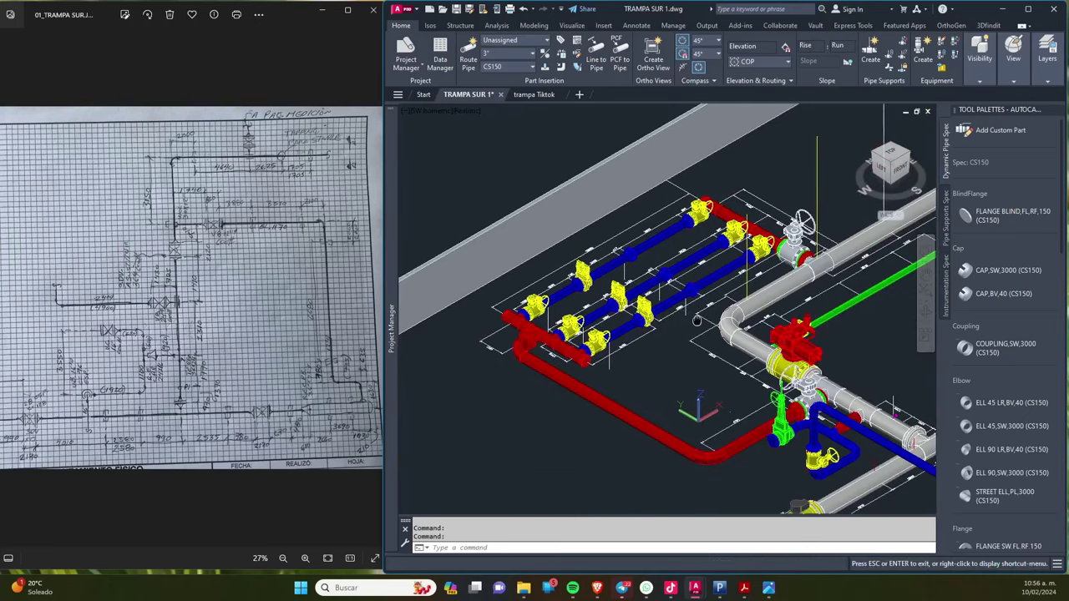
{"action": "middle_click_drag", "start_coordinate": [705, 324], "coordinate": [673, 301]}
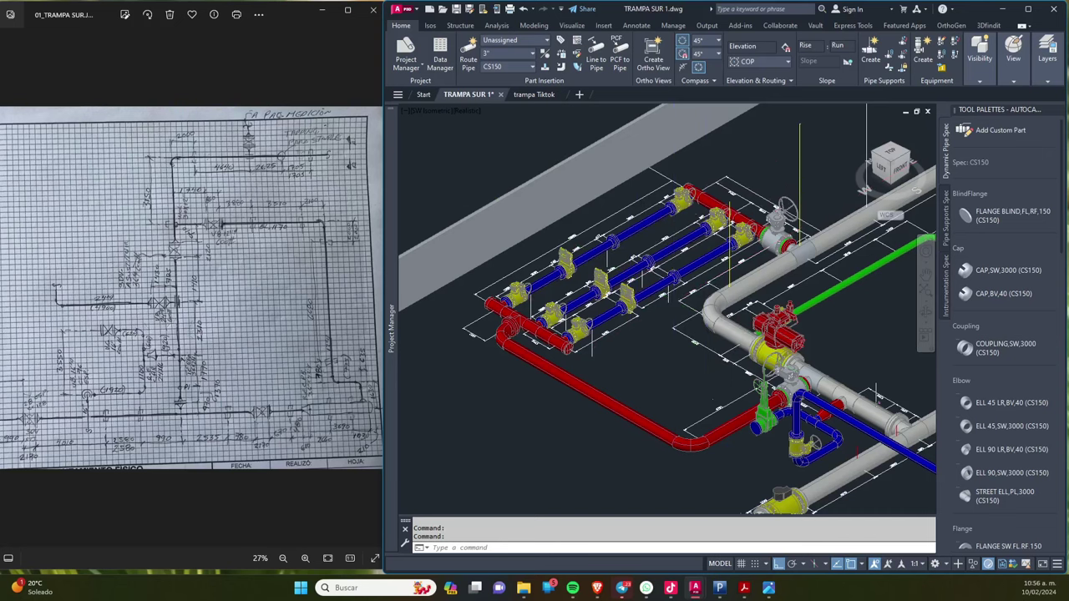
{"action": "scroll", "coordinate": [626, 243], "scroll_direction": "up", "scroll_amount": 3}
{"action": "scroll", "coordinate": [775, 270], "scroll_direction": "down", "scroll_amount": 3}
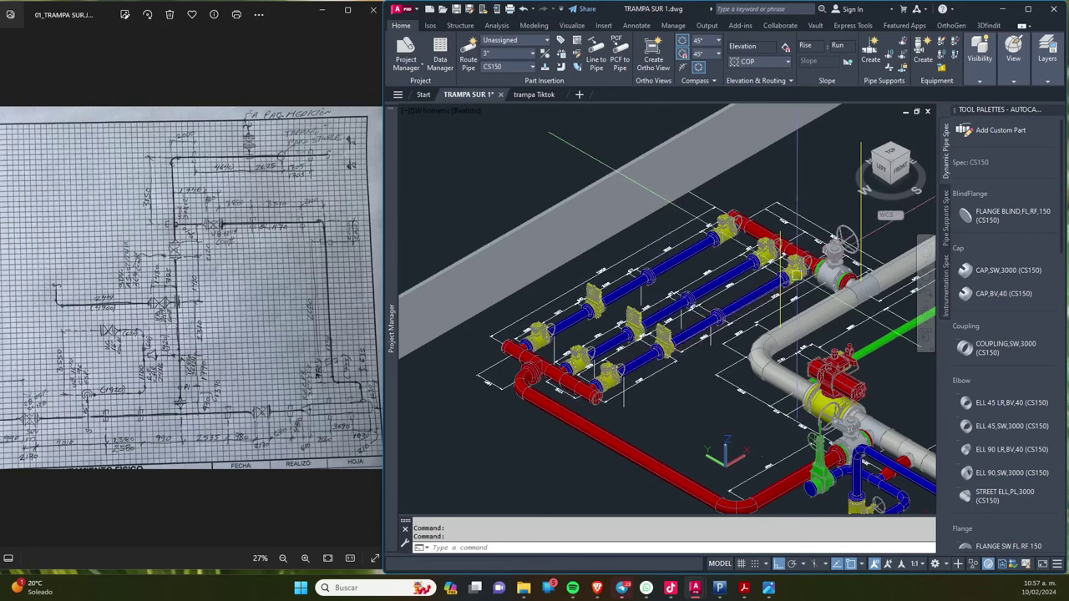
{"action": "left_click", "coordinate": [610, 378]}
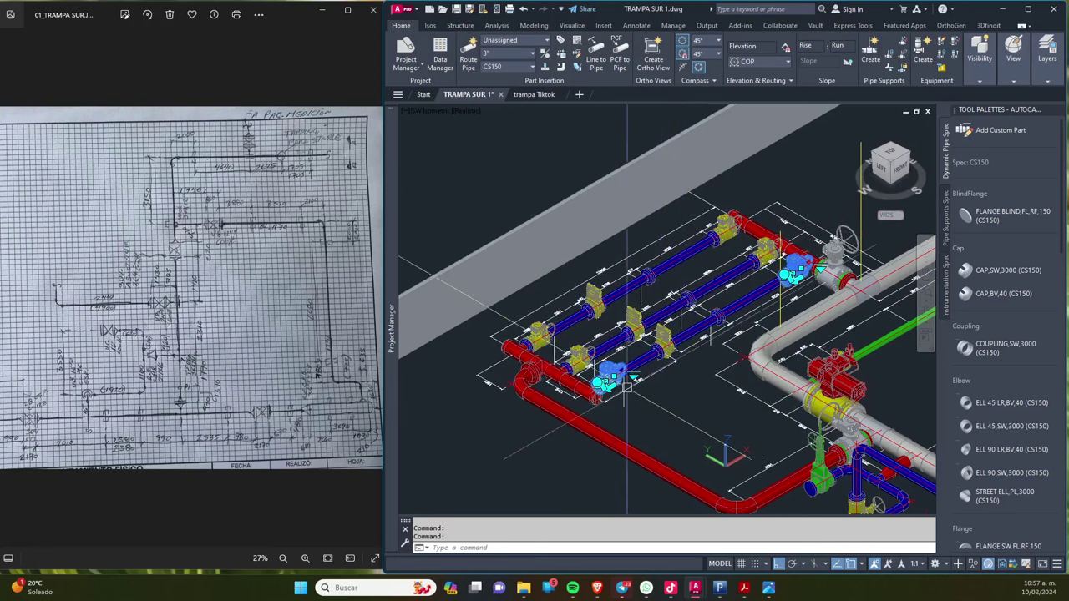
{"action": "key", "text": "Escape"}
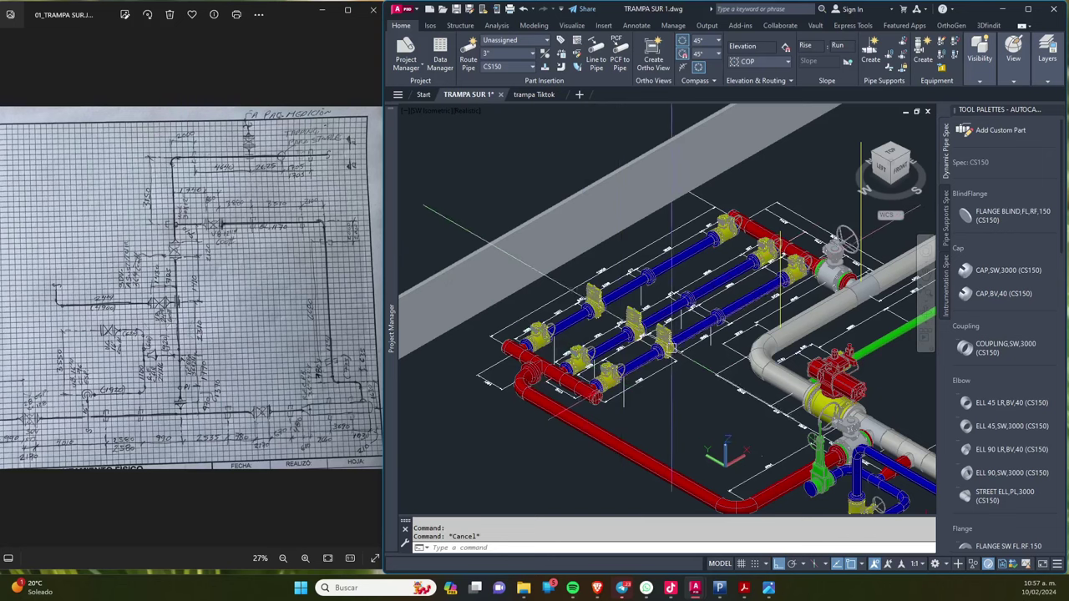
{"action": "left_click", "coordinate": [582, 359]}
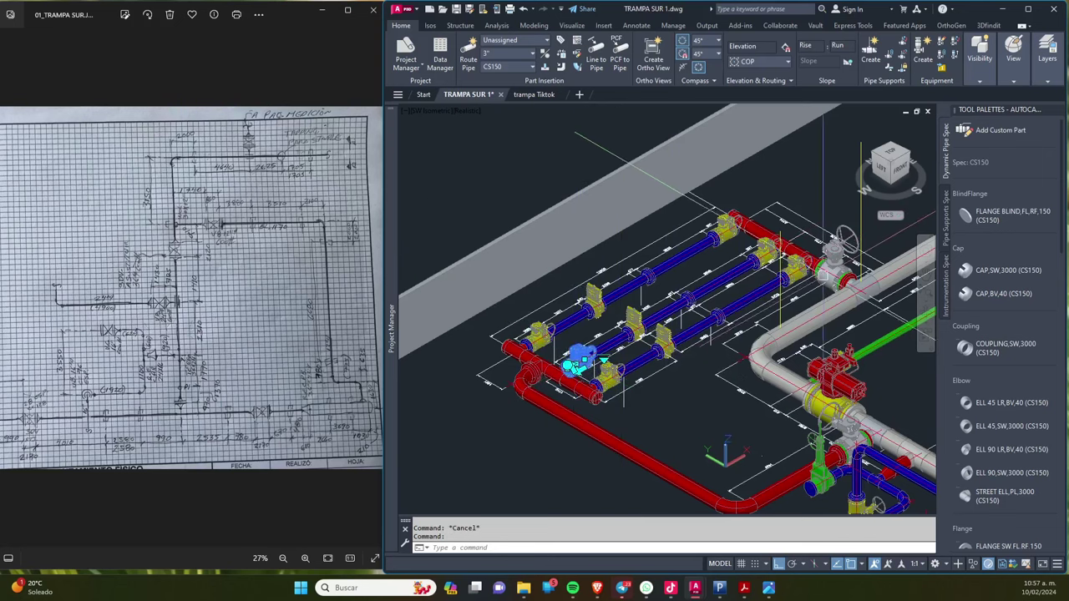
{"action": "left_click", "coordinate": [764, 255]}
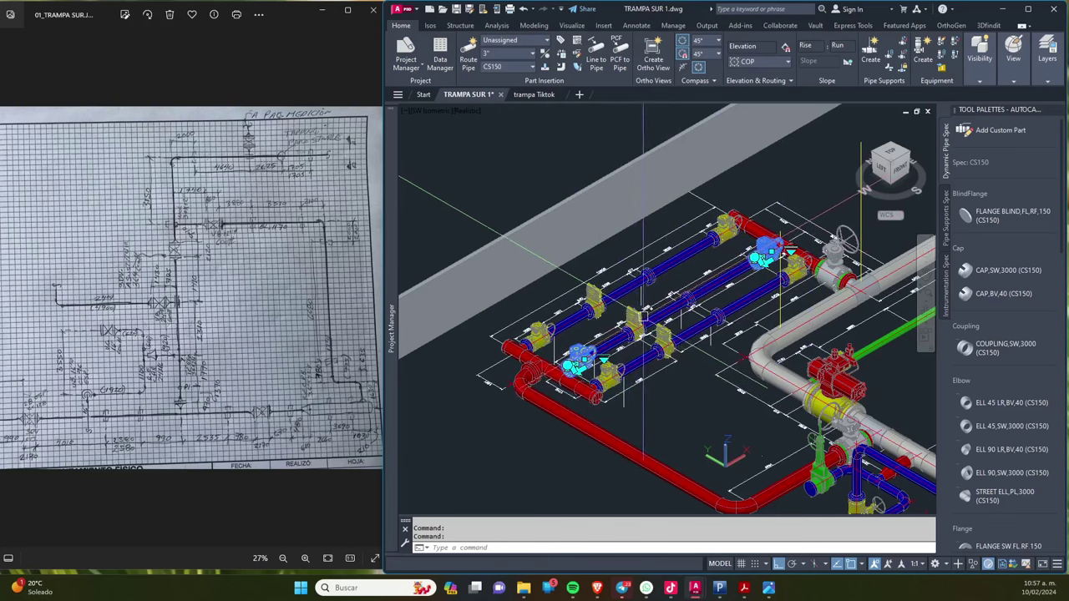
{"action": "key", "text": "Escape"}
Step: Zoom in on the main-header actuated valve and its 845 and 1740 dimensions, then ease out
{"action": "scroll", "coordinate": [768, 391], "scroll_direction": "up", "scroll_amount": 1}
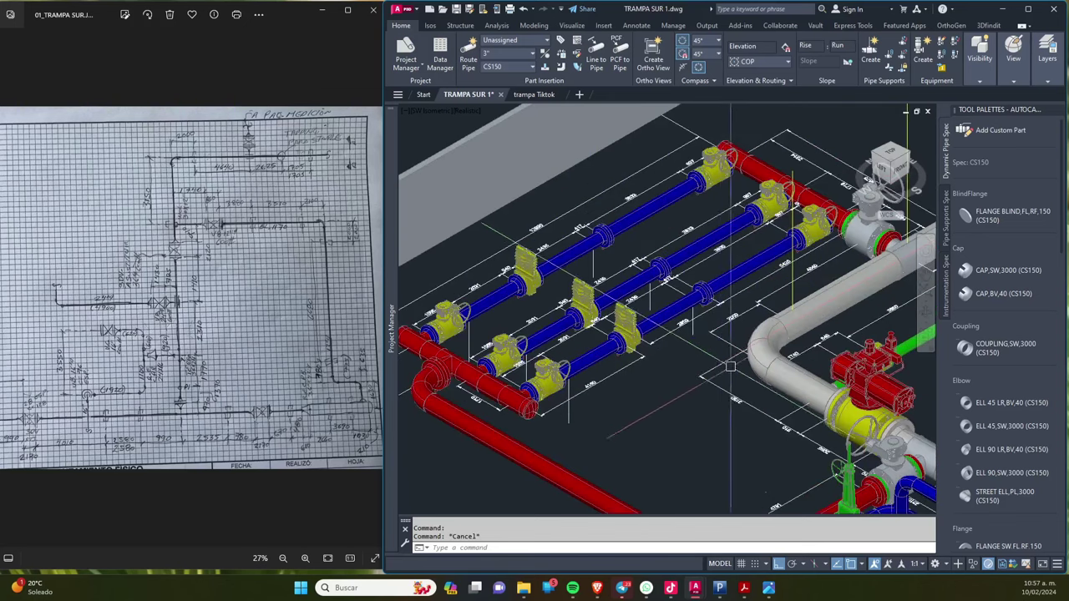
{"action": "scroll", "coordinate": [655, 326], "scroll_direction": "up", "scroll_amount": 1}
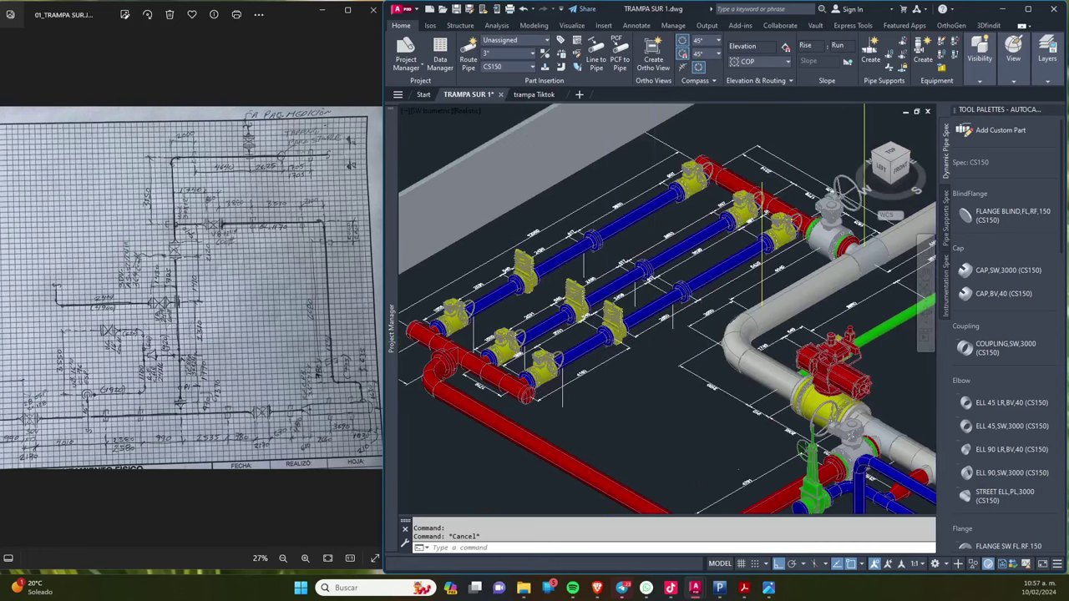
{"action": "scroll", "coordinate": [655, 326], "scroll_direction": "up", "scroll_amount": 2}
{"action": "scroll", "coordinate": [655, 326], "scroll_direction": "down", "scroll_amount": 1}
{"action": "scroll", "coordinate": [655, 326], "scroll_direction": "up", "scroll_amount": 3}
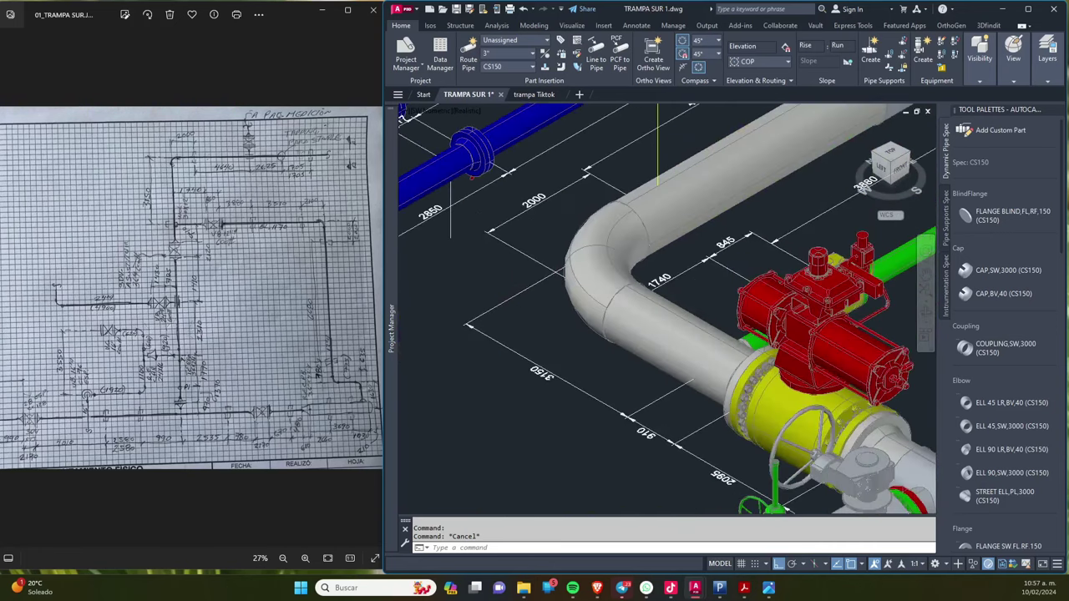
{"action": "scroll", "coordinate": [657, 326], "scroll_direction": "up", "scroll_amount": 2}
{"action": "scroll", "coordinate": [718, 367], "scroll_direction": "up", "scroll_amount": 1}
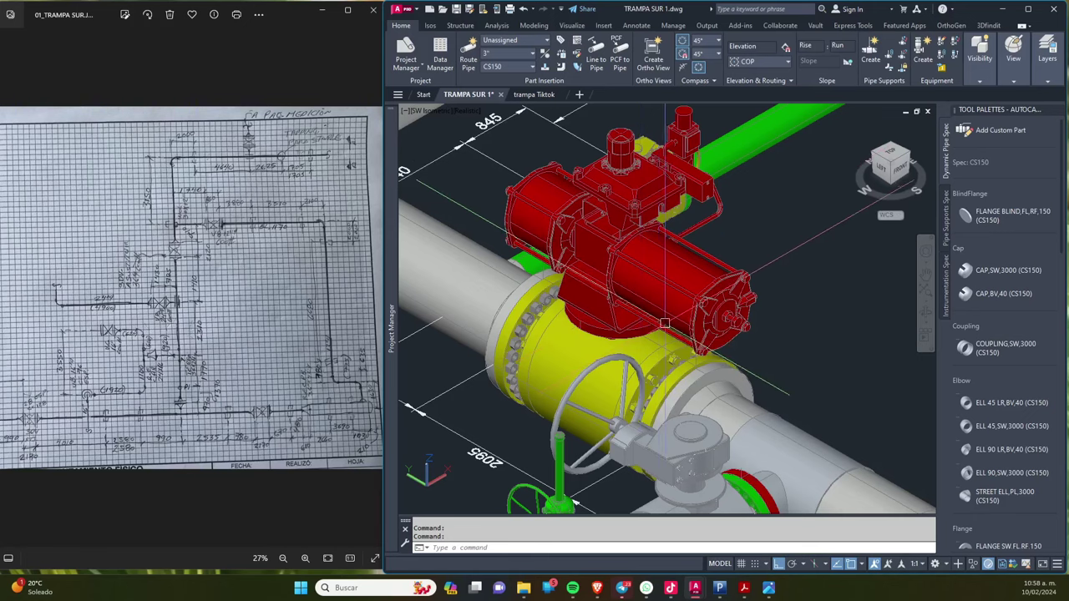
{"action": "scroll", "coordinate": [607, 301], "scroll_direction": "down", "scroll_amount": 2}
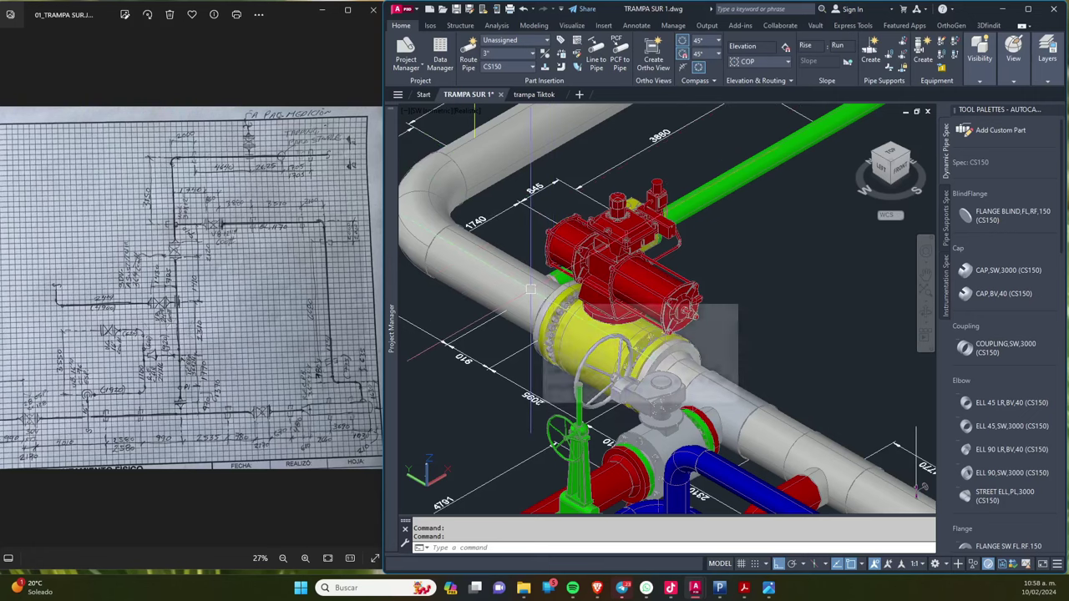
{"action": "scroll", "coordinate": [654, 325], "scroll_direction": "down", "scroll_amount": 1}
{"action": "scroll", "coordinate": [654, 325], "scroll_direction": "down", "scroll_amount": 2}
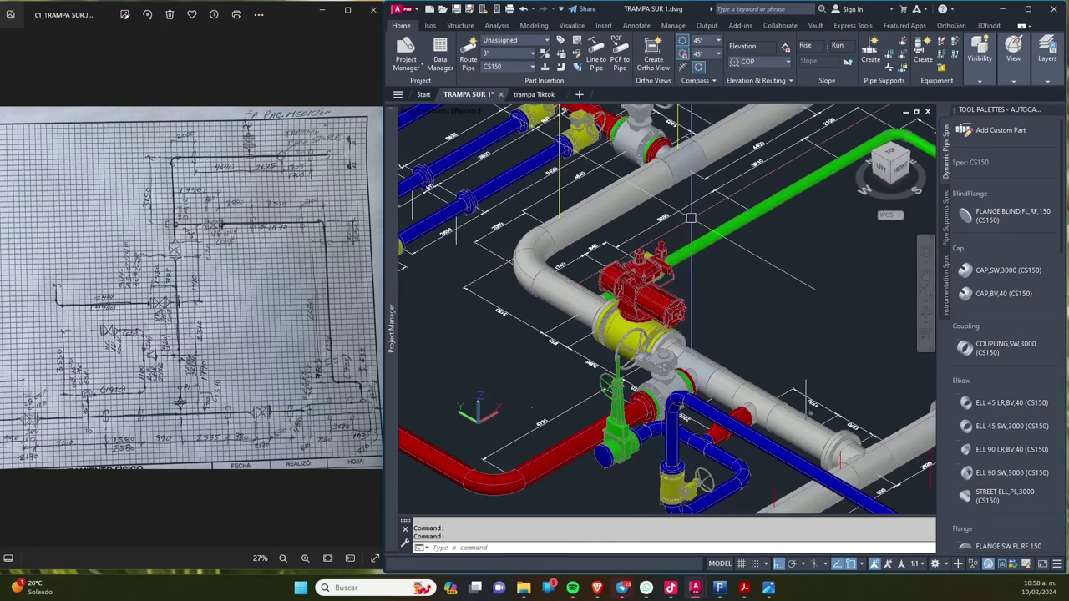